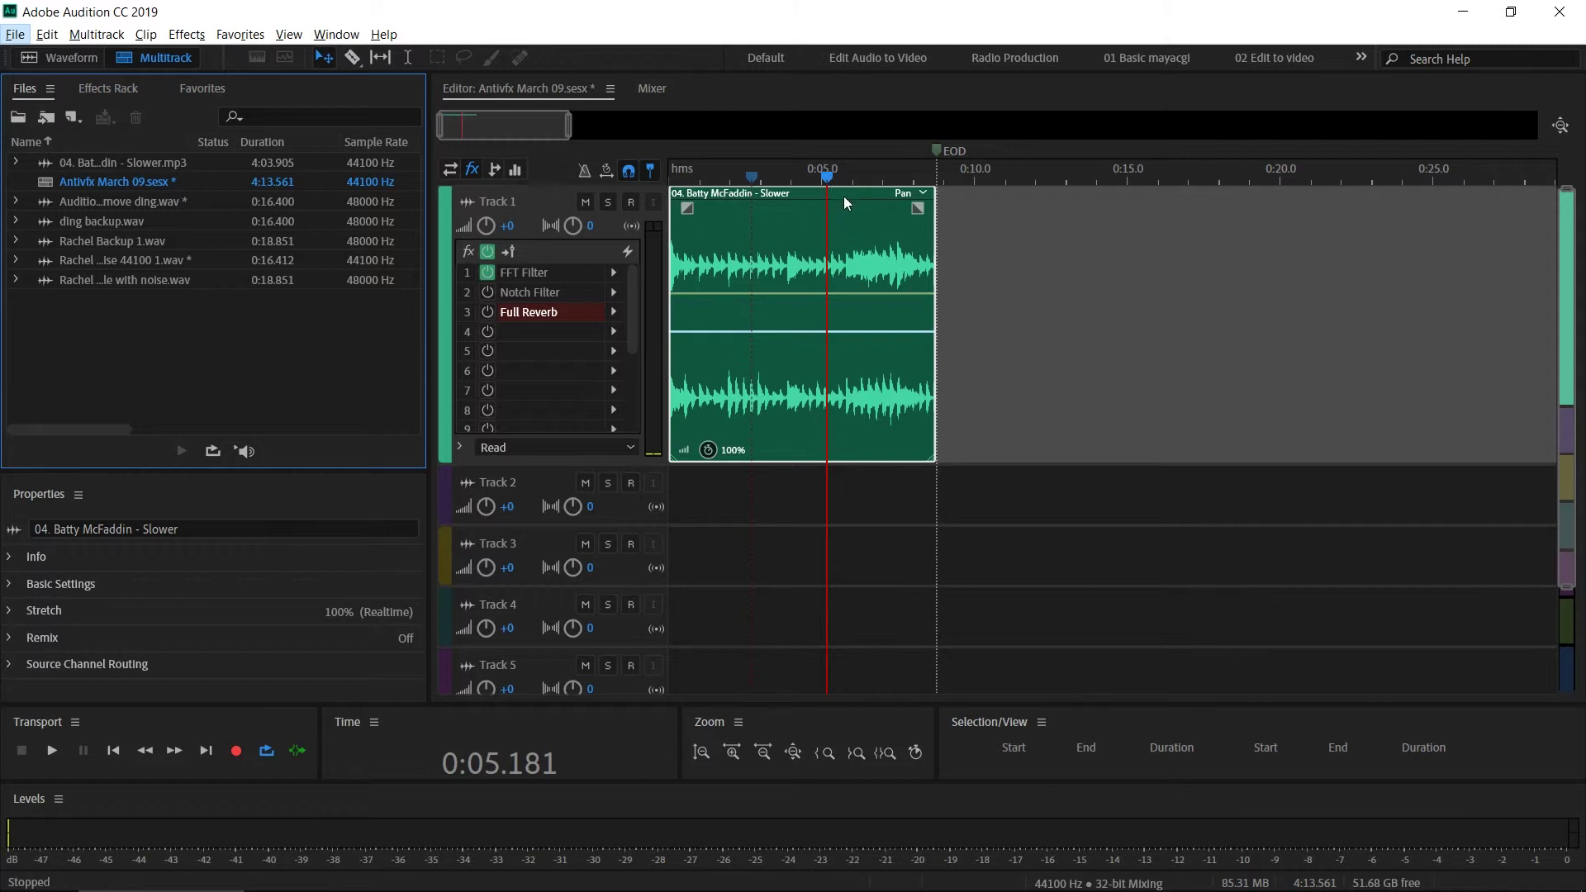
Step: Play the session from the start, then stop playback
key(Home)
key(space)
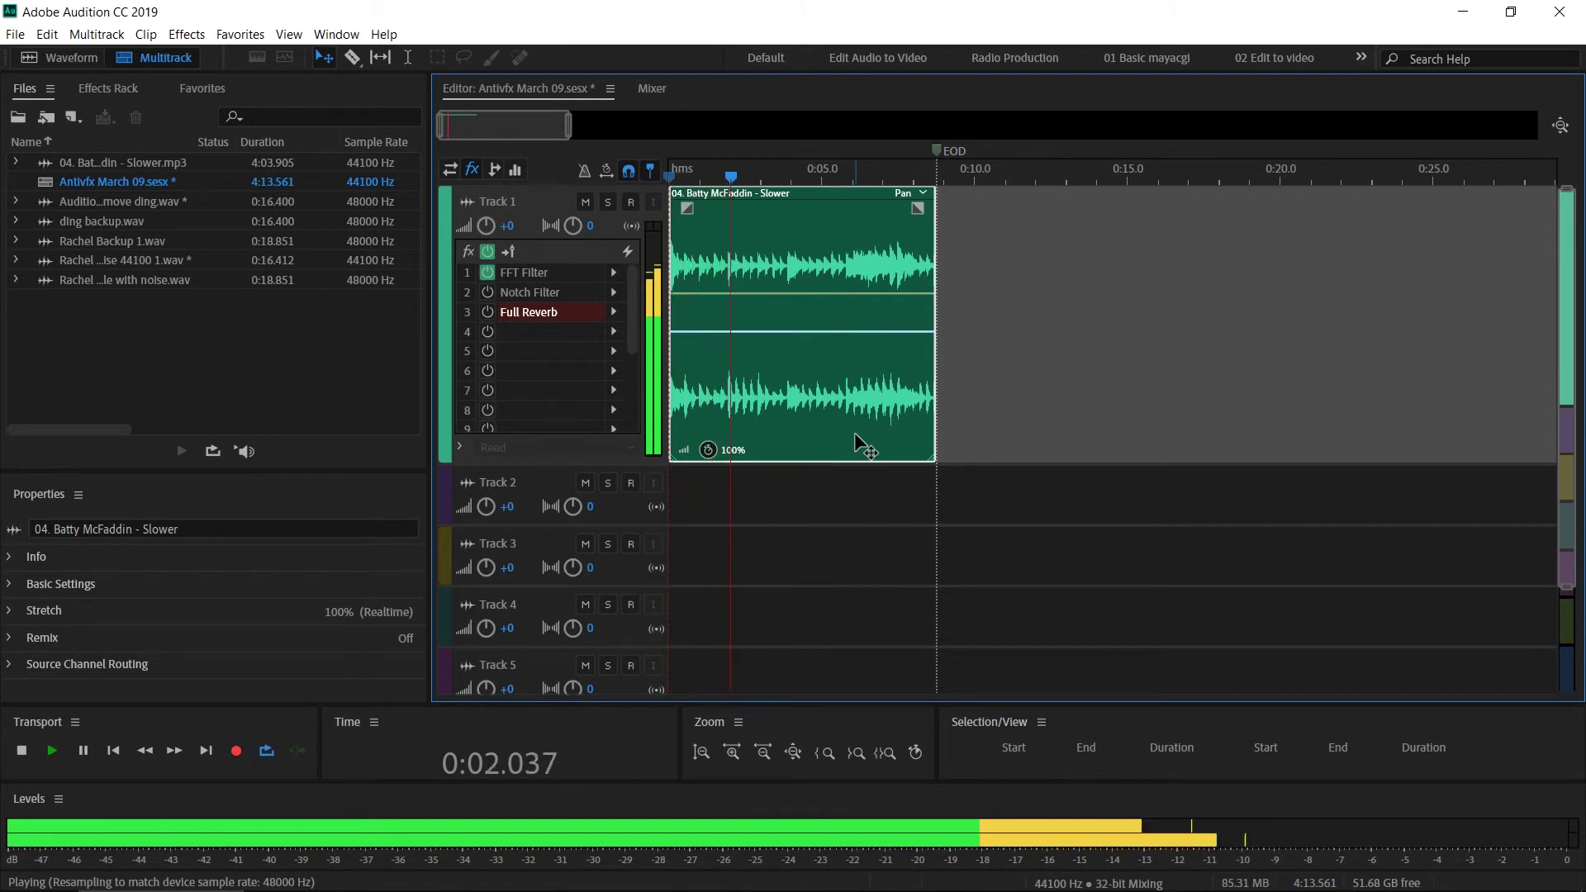
key(space)
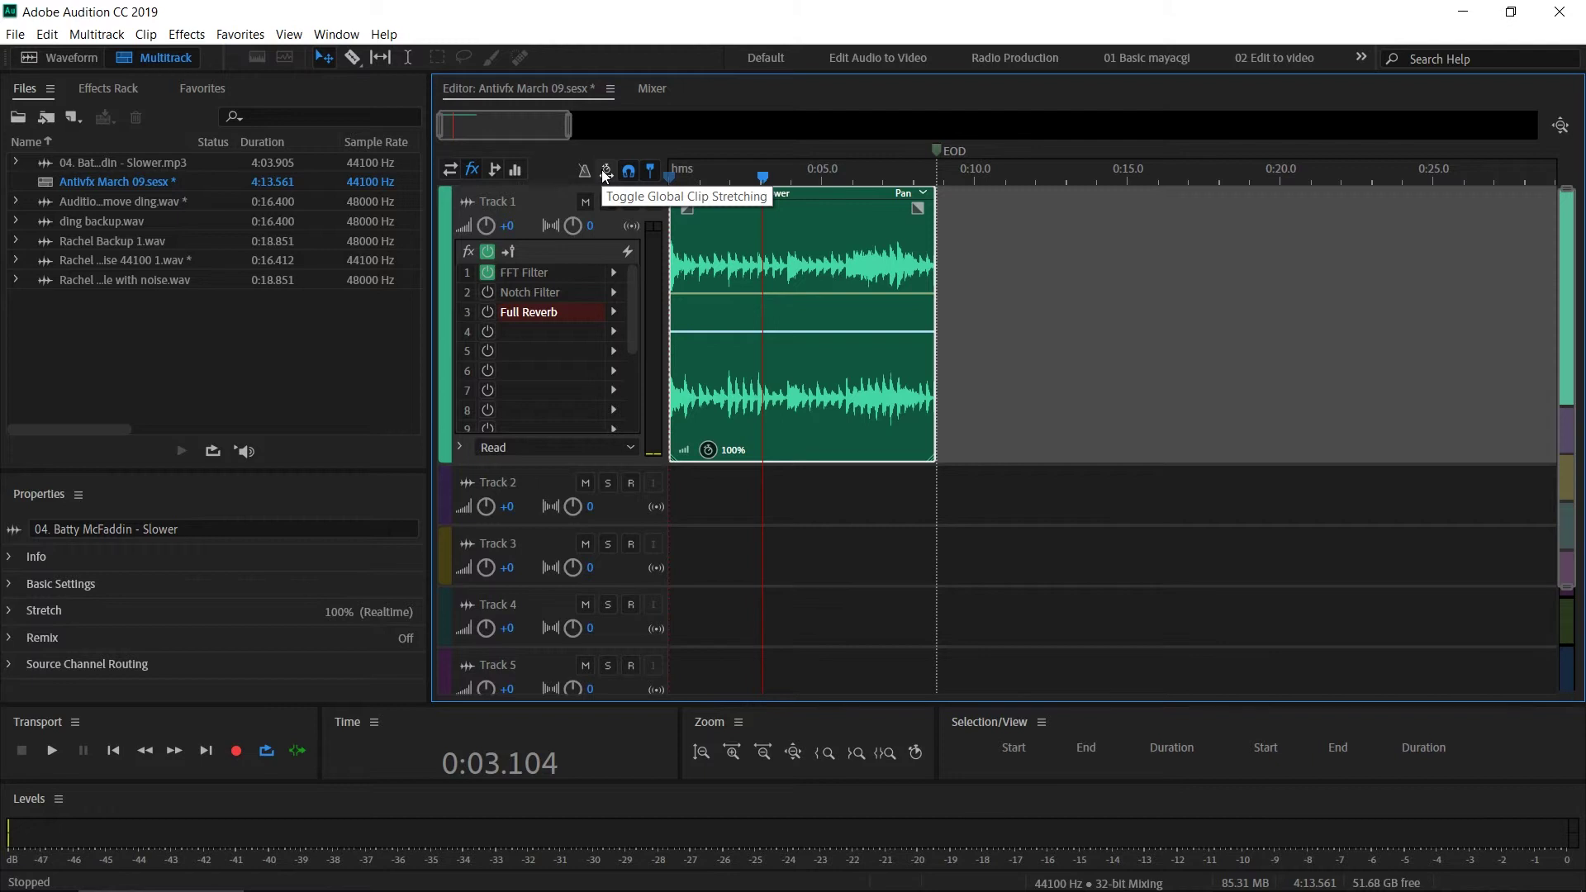
Step: Turn on global clip stretching with the toolbar toggle and Clip > Stretch > Enable Global Clip Stretching
click(606, 170)
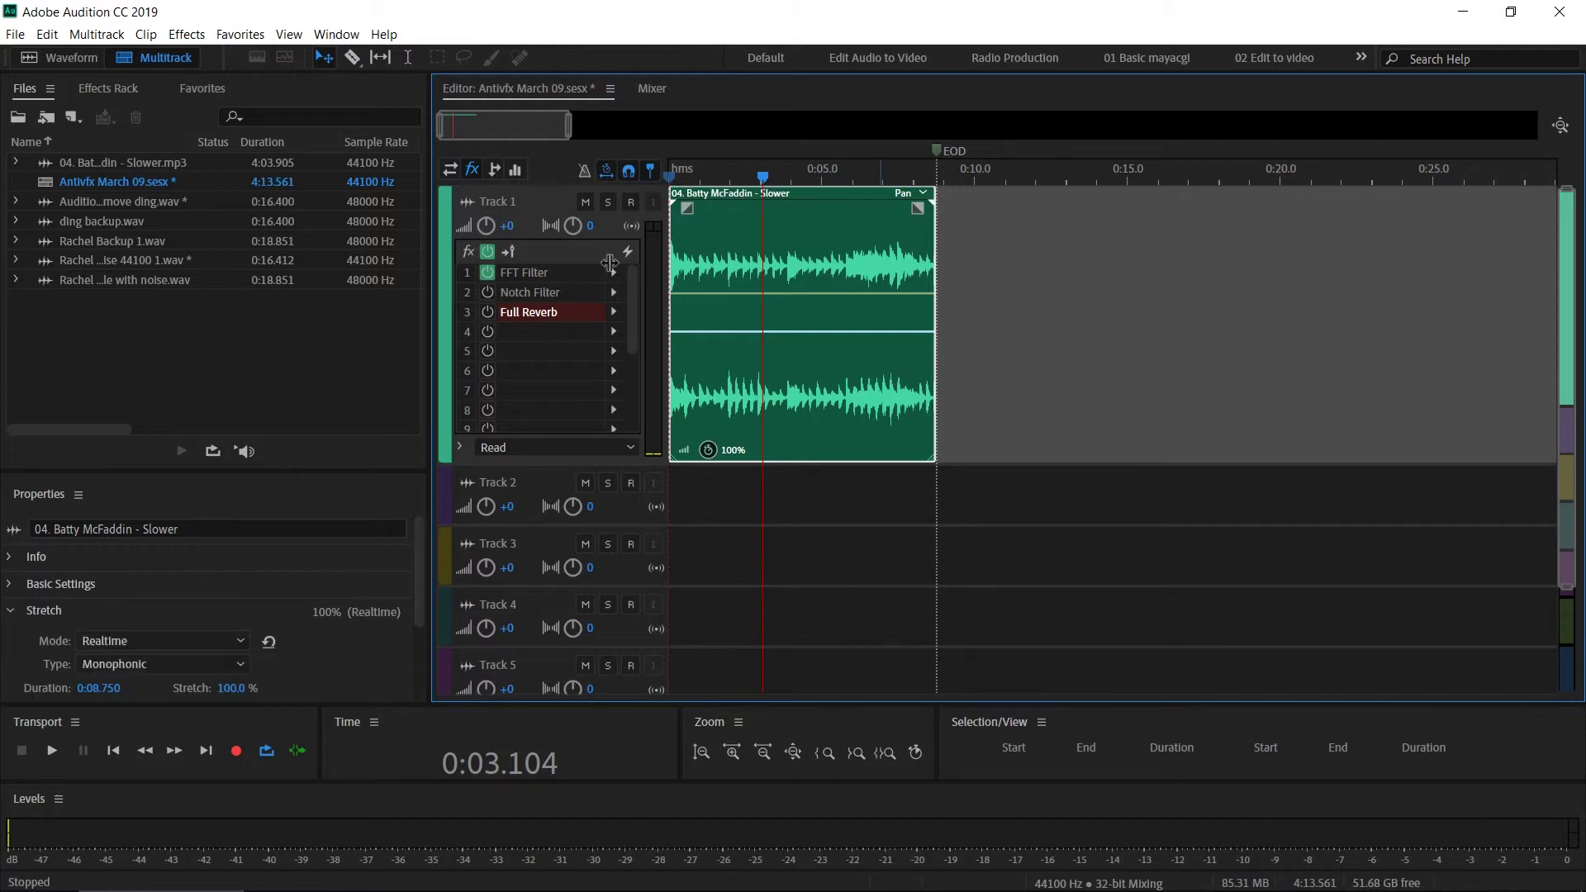
click(150, 37)
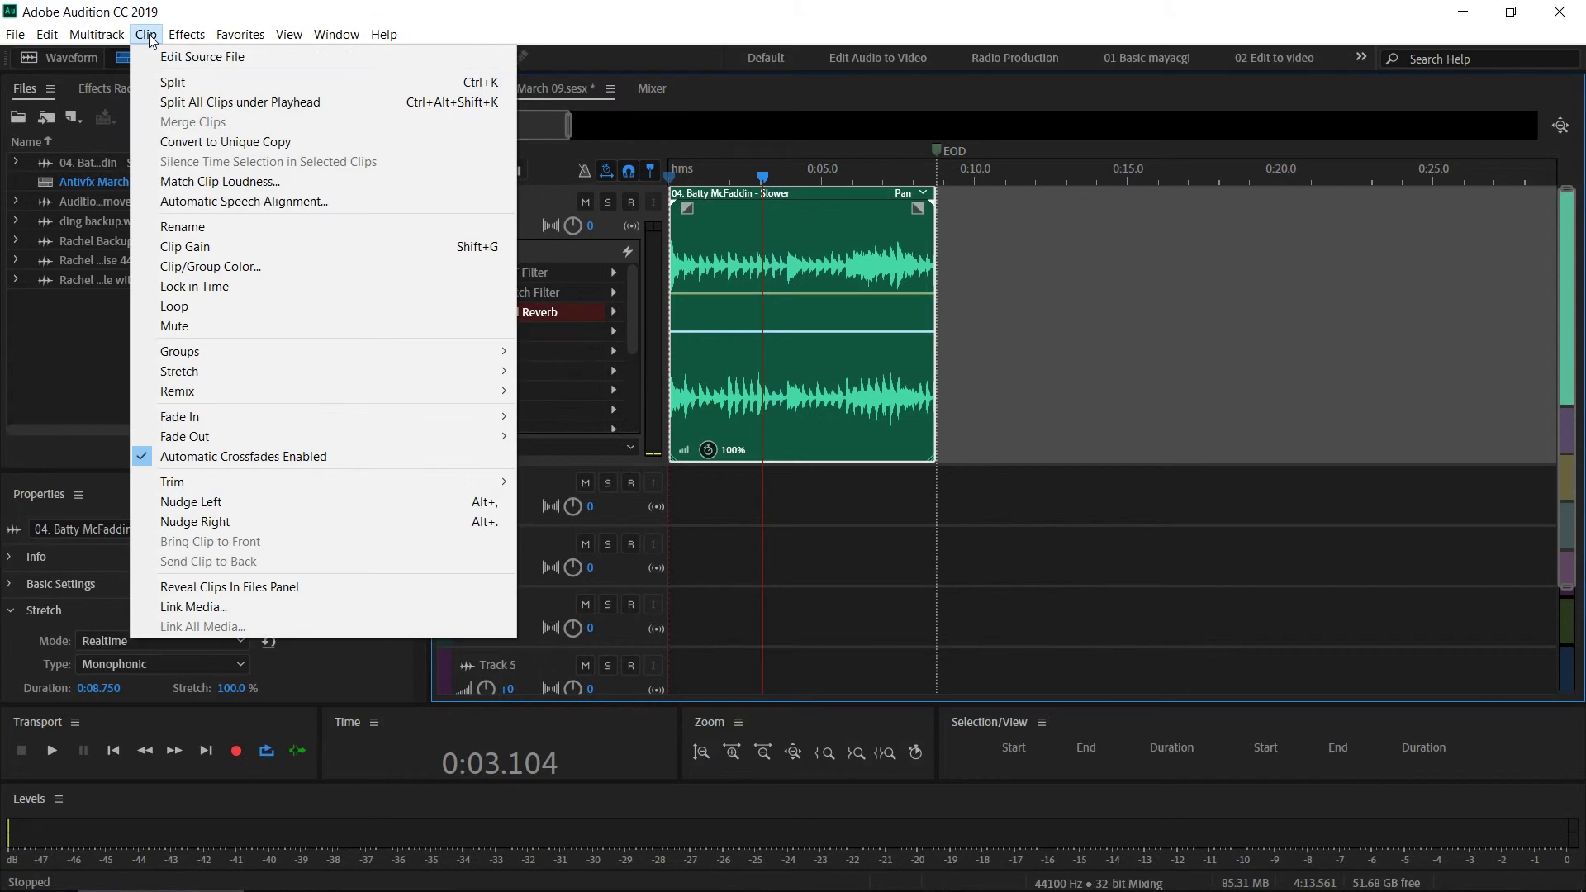
mouse_move(248, 370)
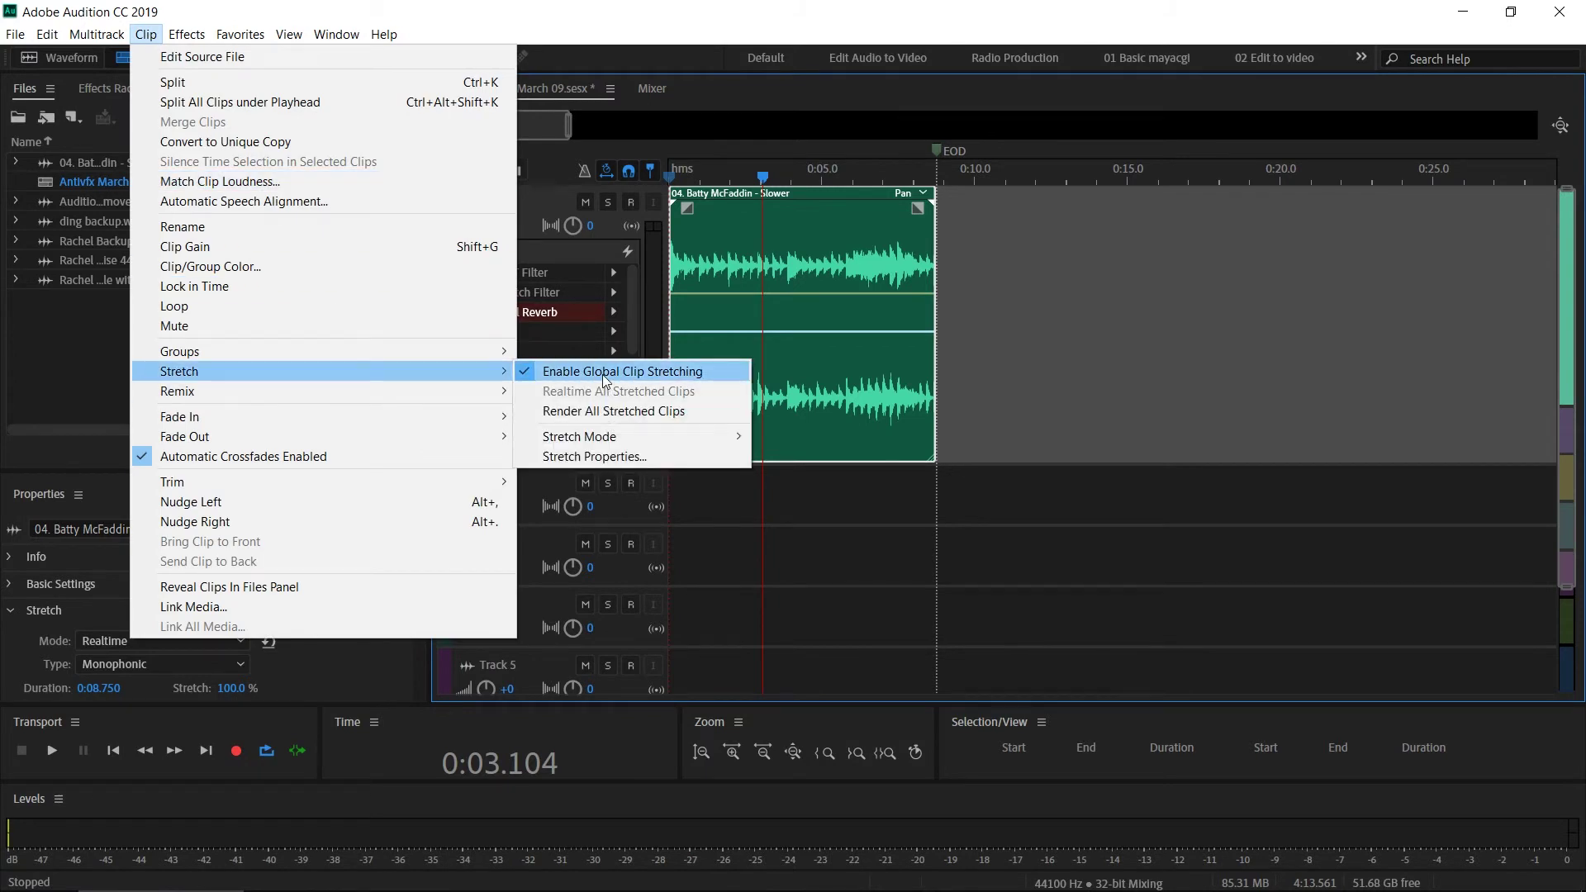
click(602, 374)
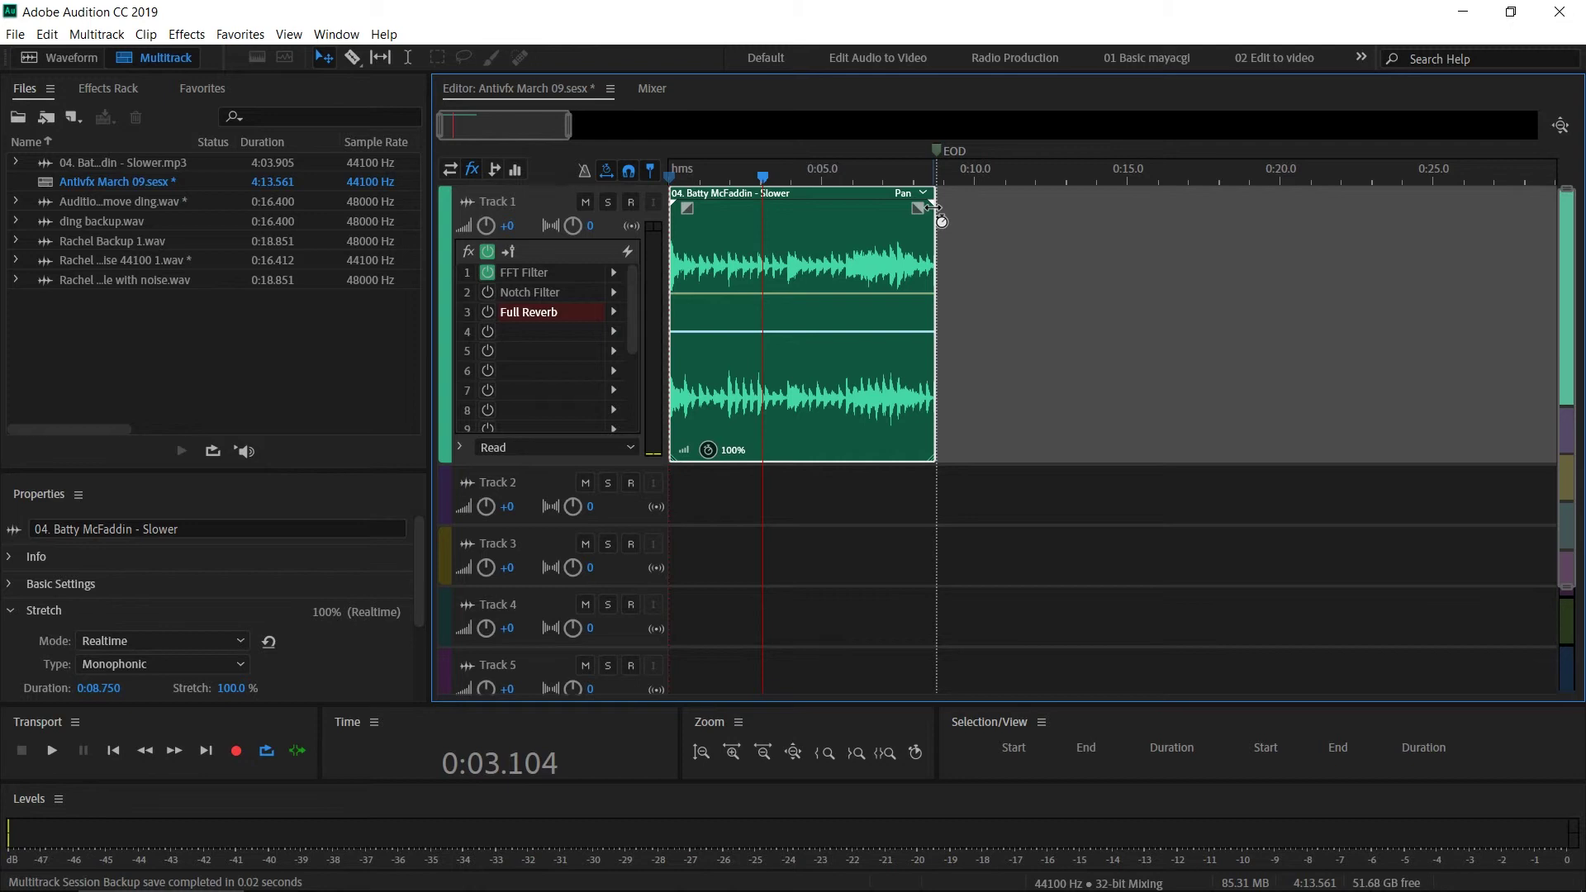
Step: Stretch the Track 1 clip to 171% (0:15.000 long) and preview it
drag(934, 208, 1127, 219)
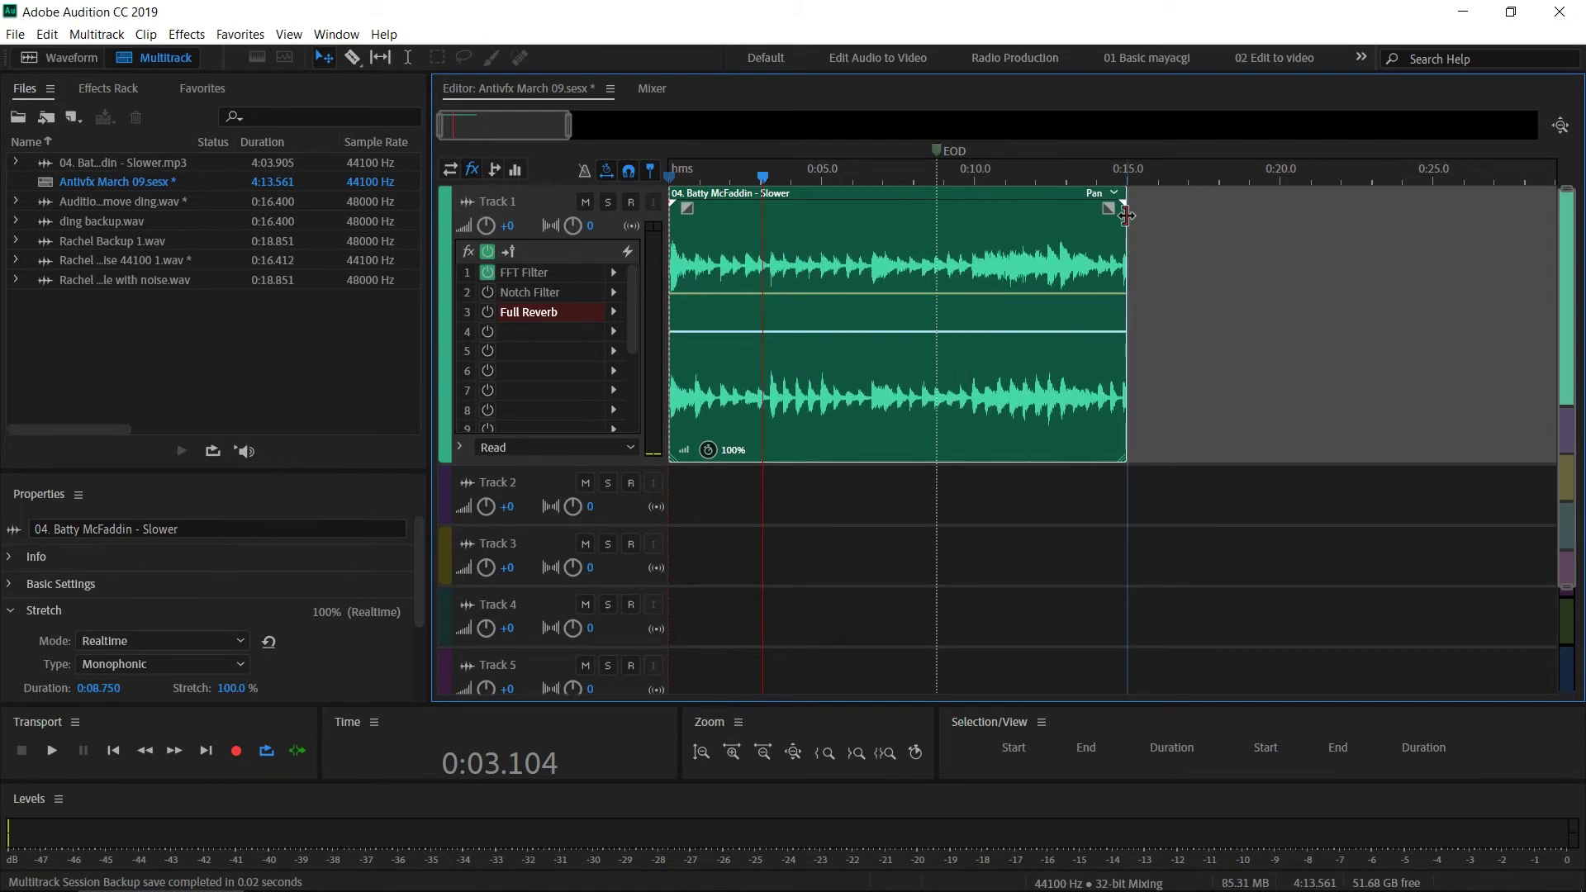
click(732, 175)
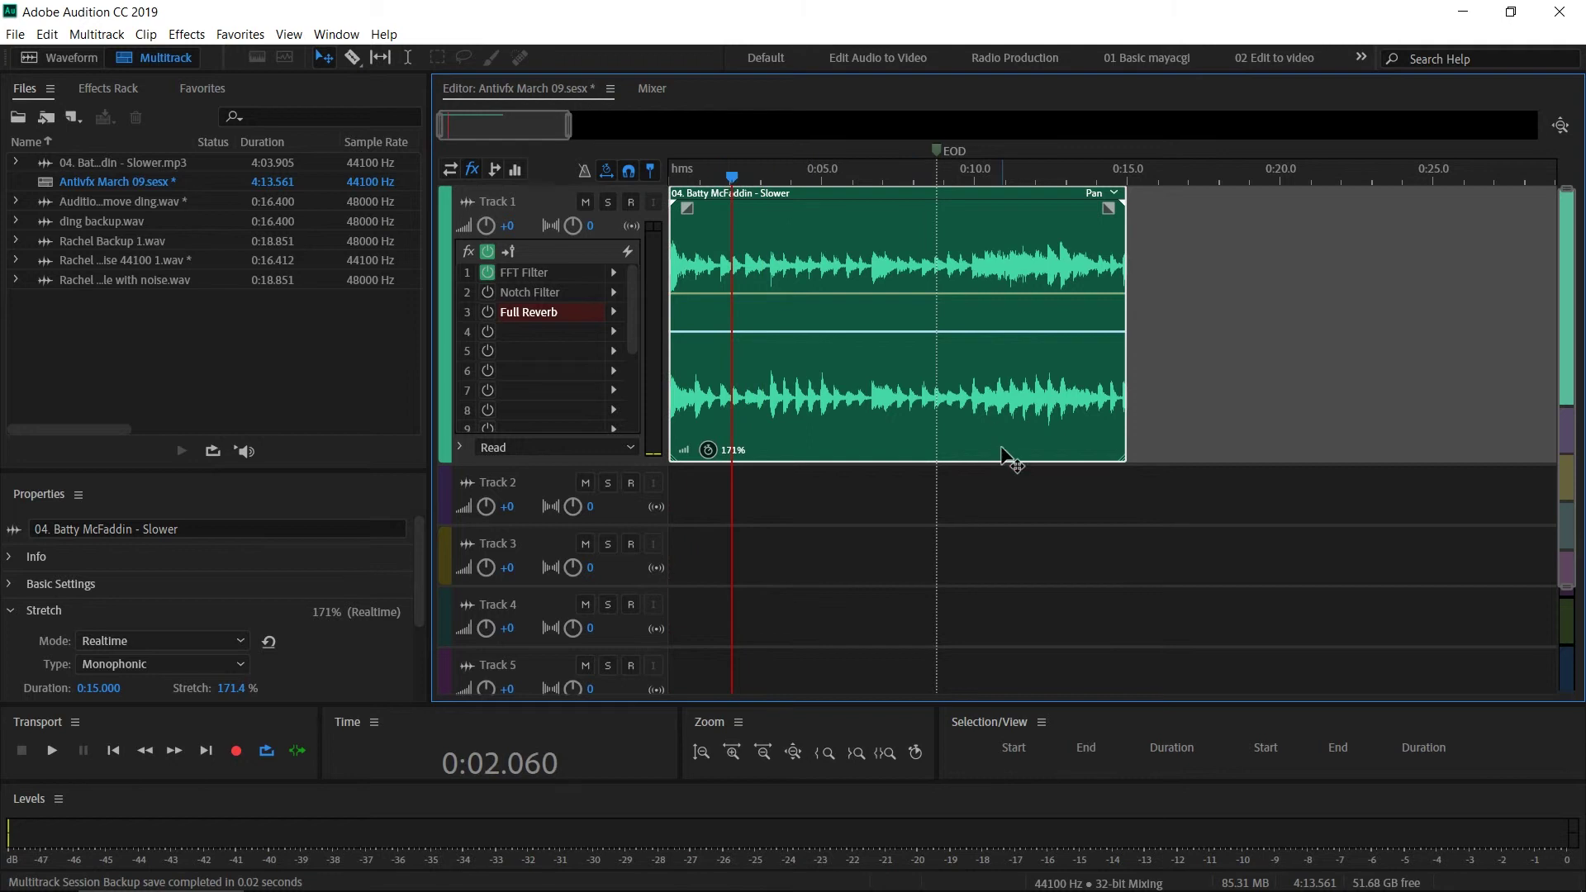
key(space)
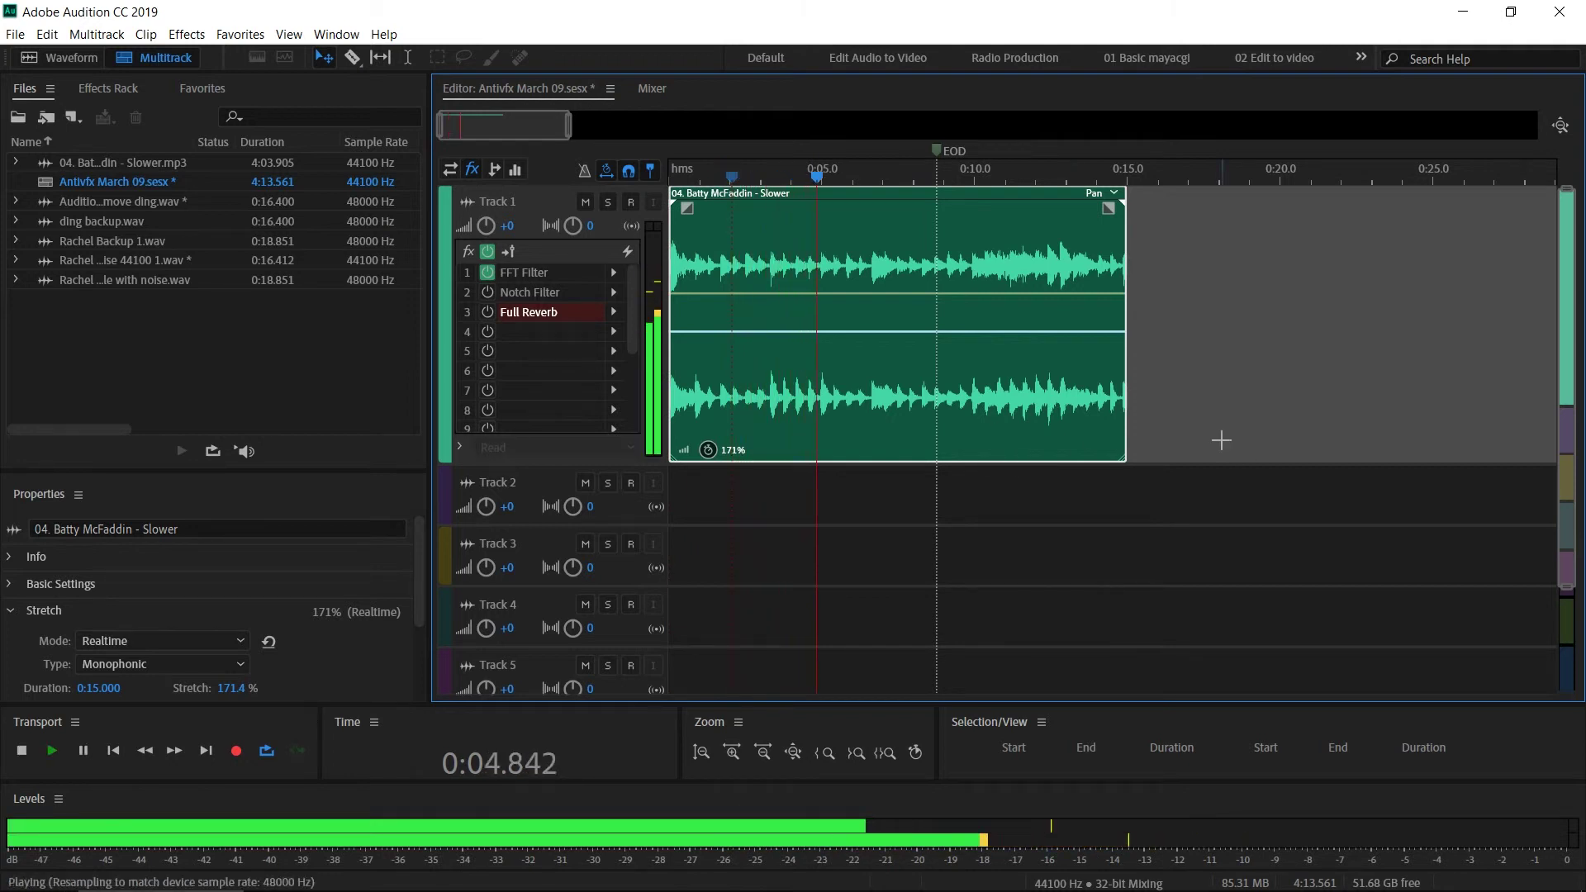
key(space)
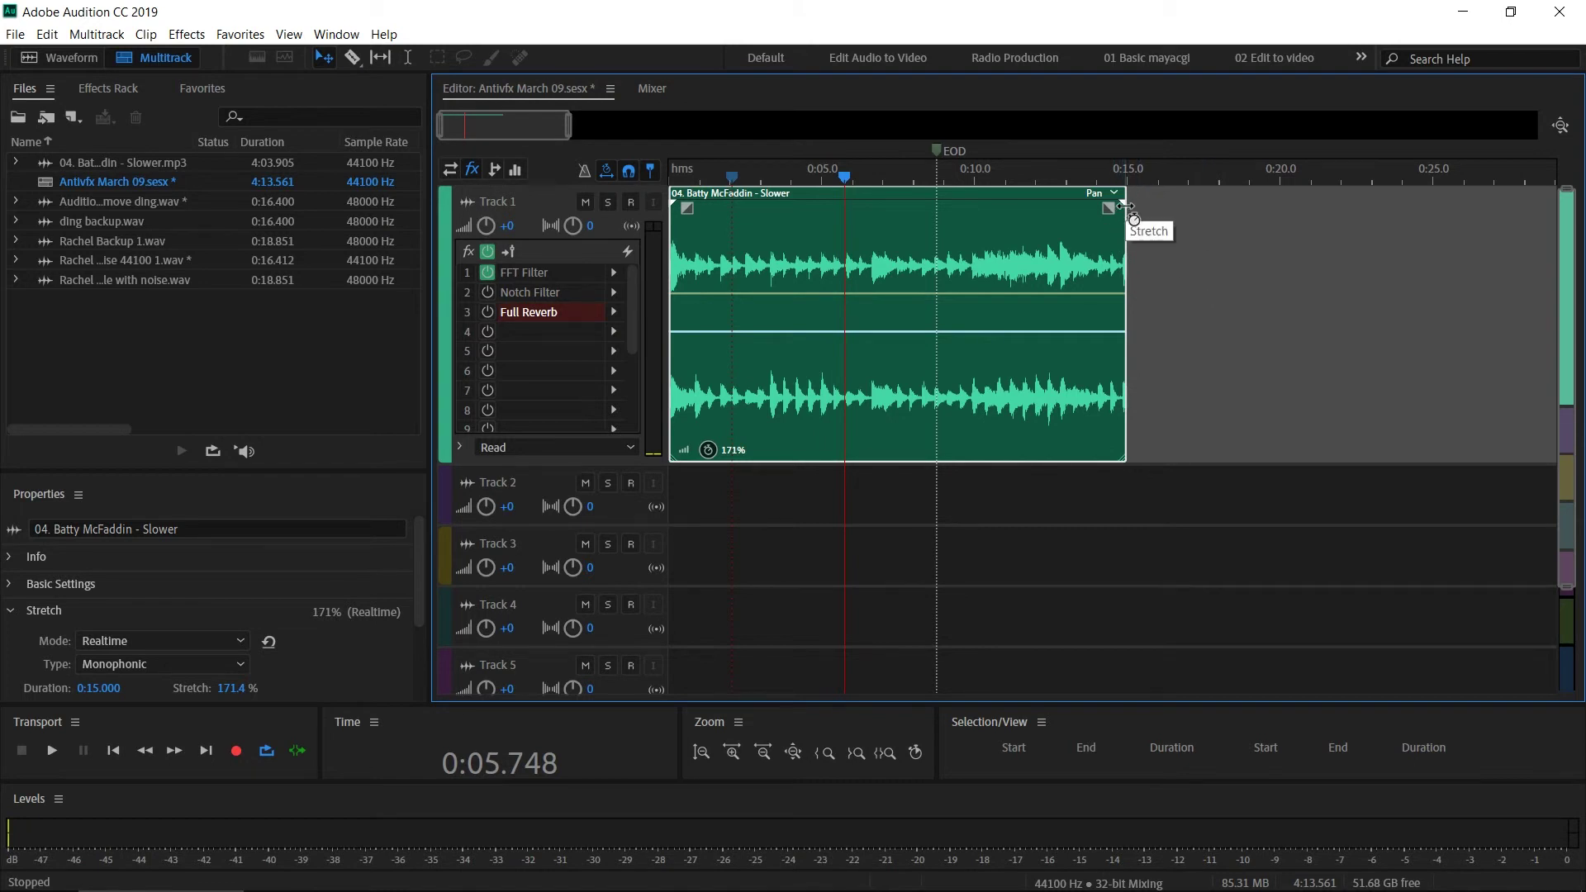
Step: Shrink the clip to about 46% (0:04.020 long) and play it from near the start
drag(1125, 206, 791, 220)
key(Home)
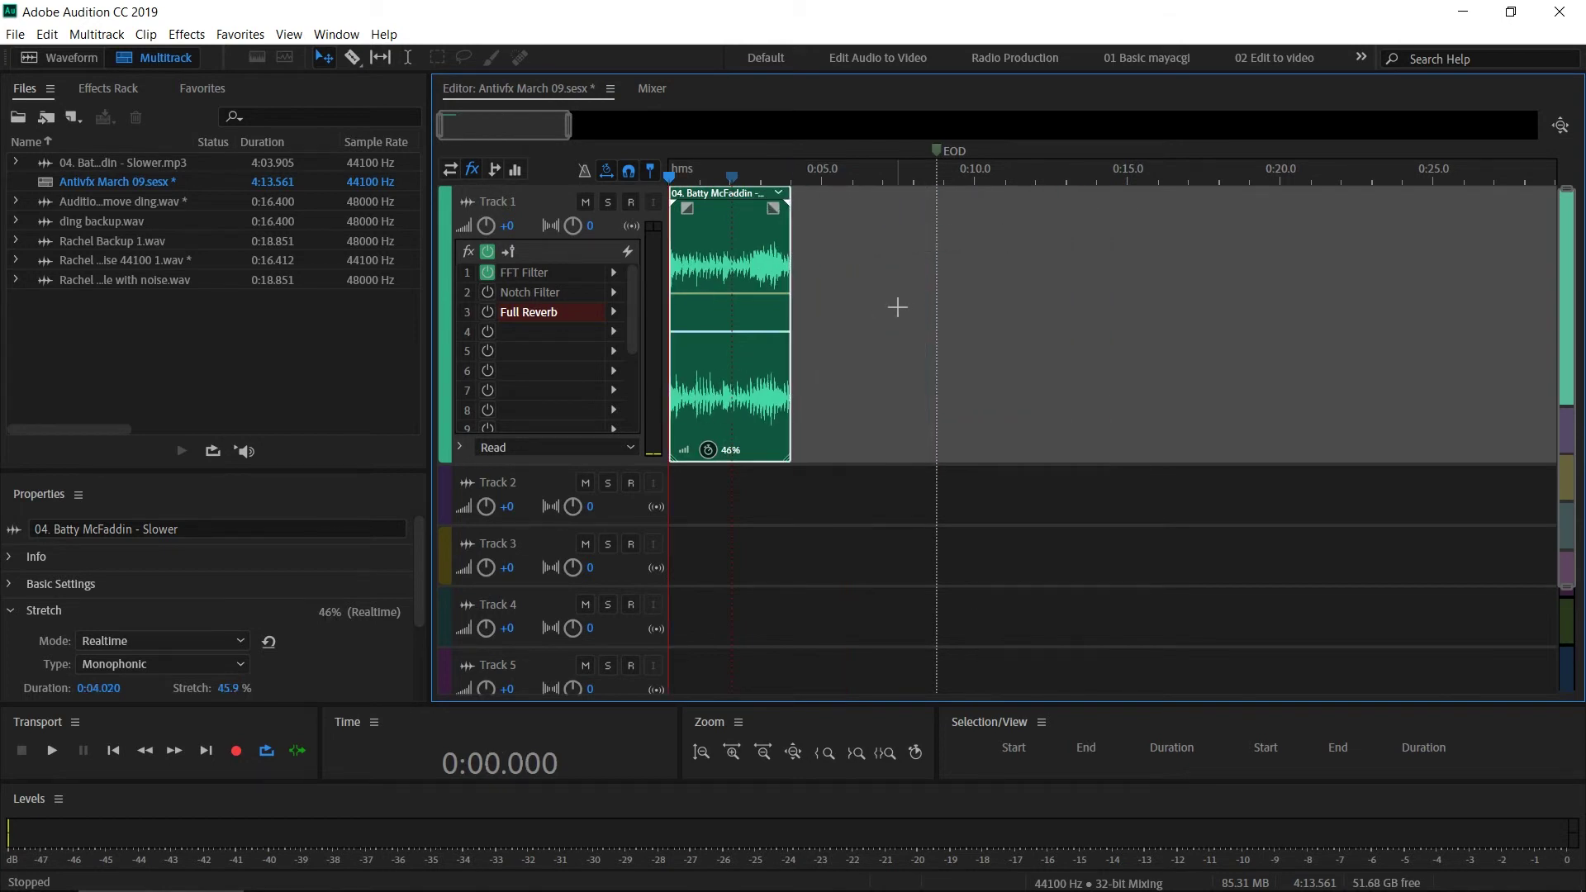
click(679, 174)
key(space)
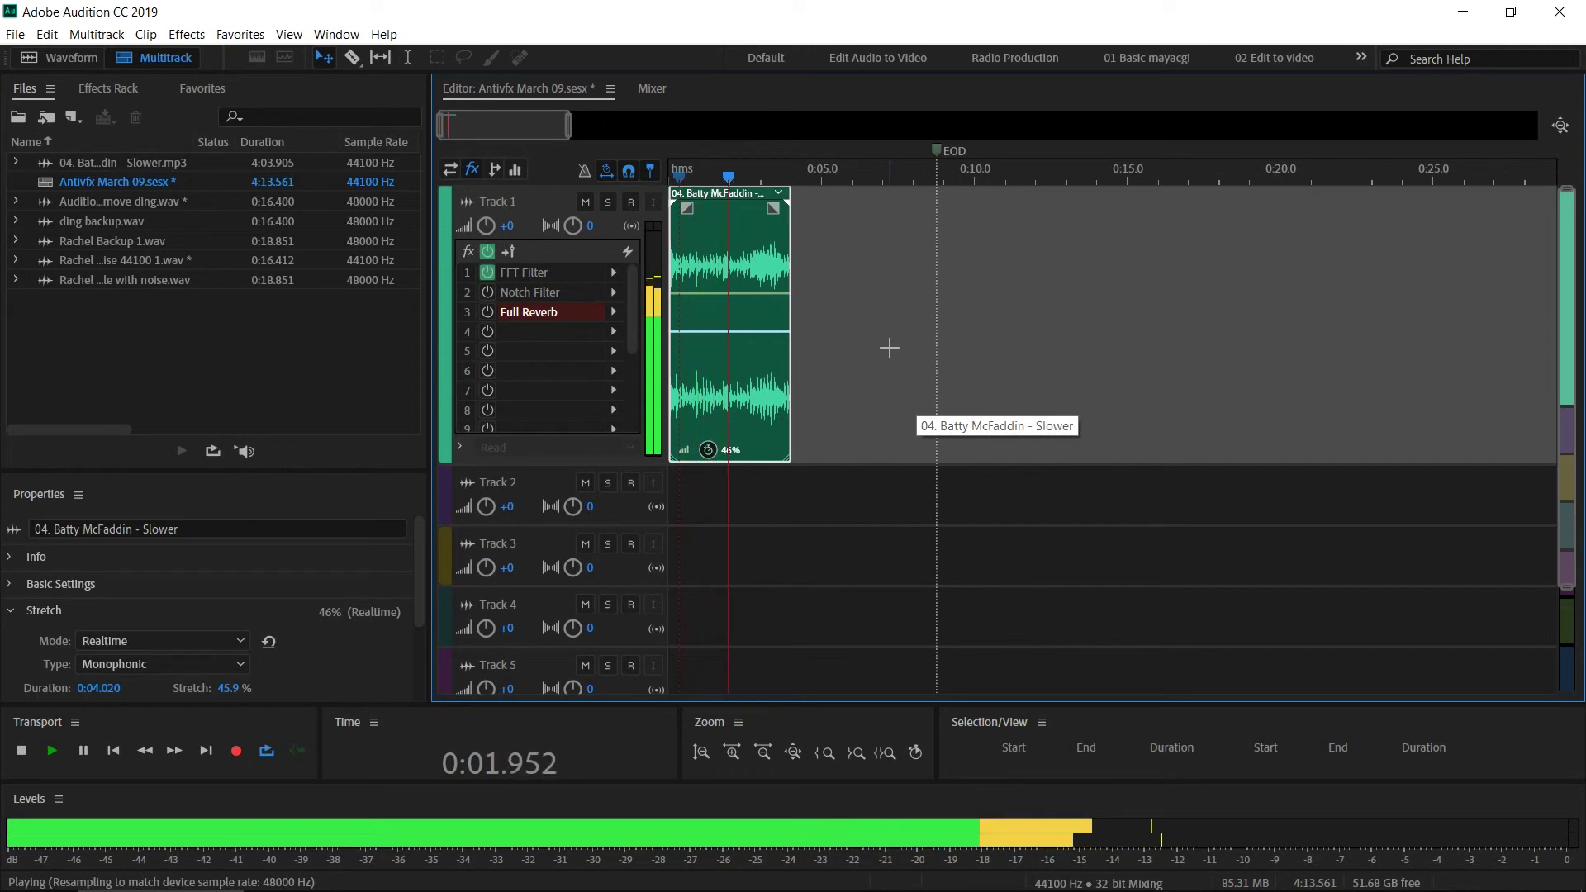
key(space)
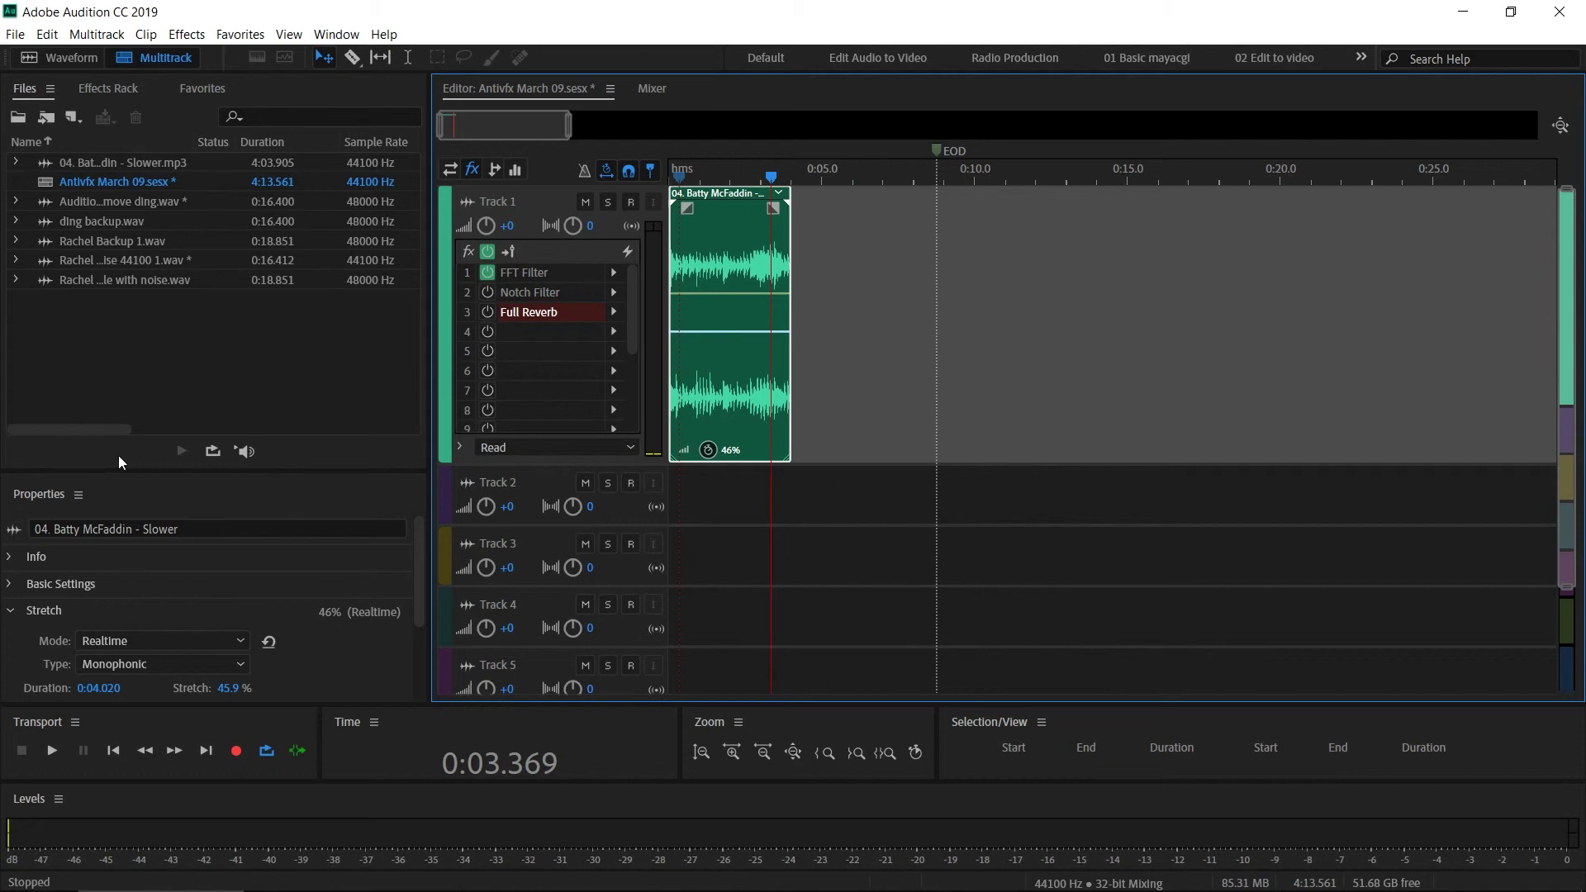
Step: Enlarge the Properties panel, keep Realtime stretch mode, and list the stretch types
drag(115, 469, 115, 345)
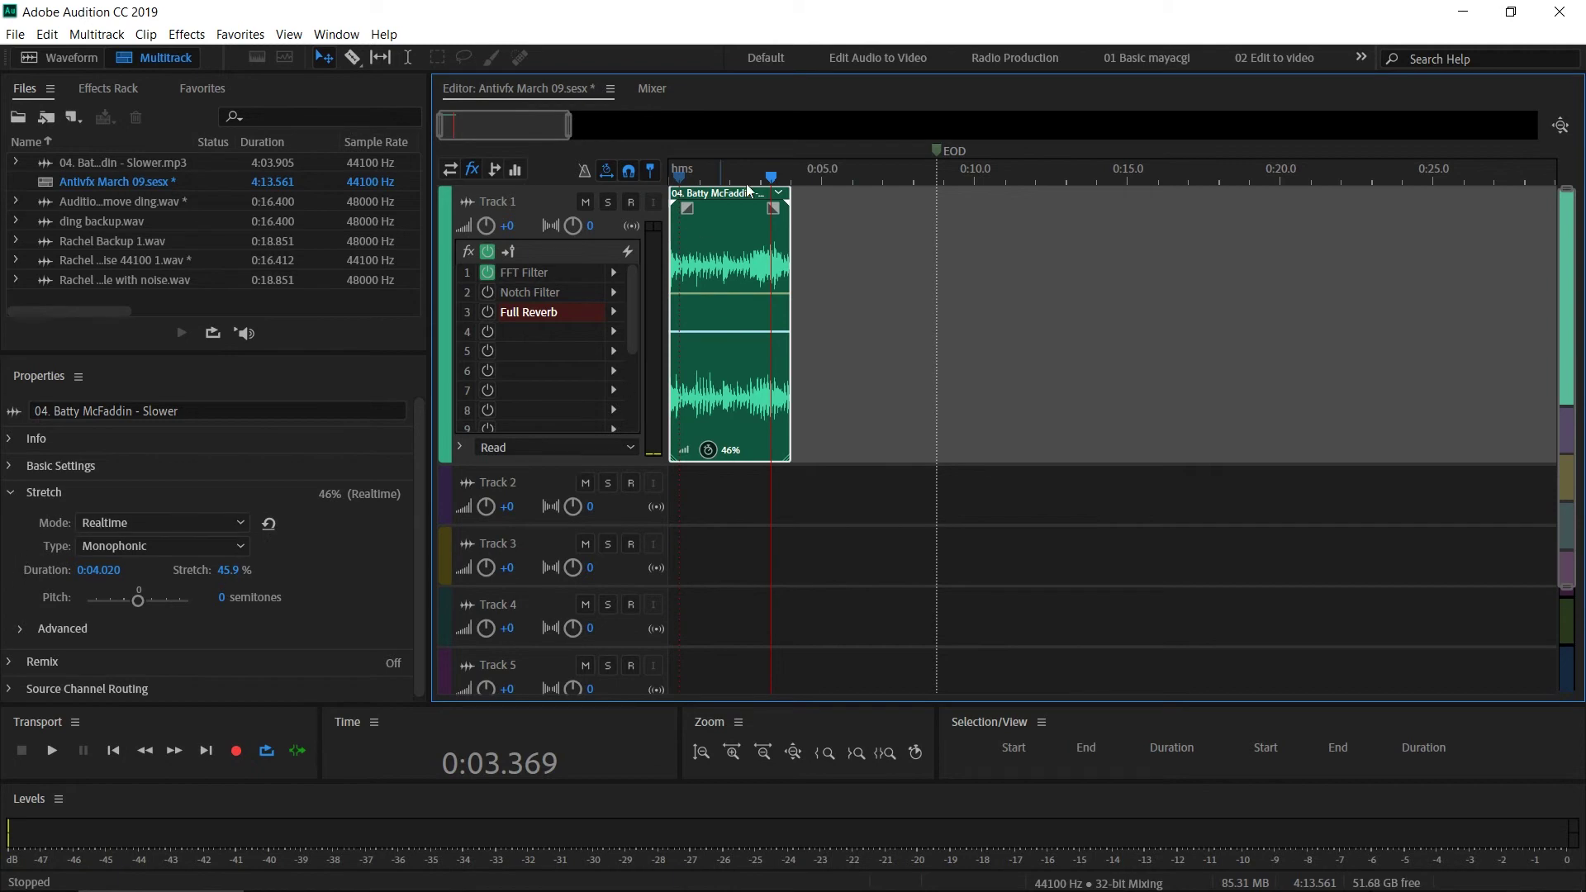
click(188, 523)
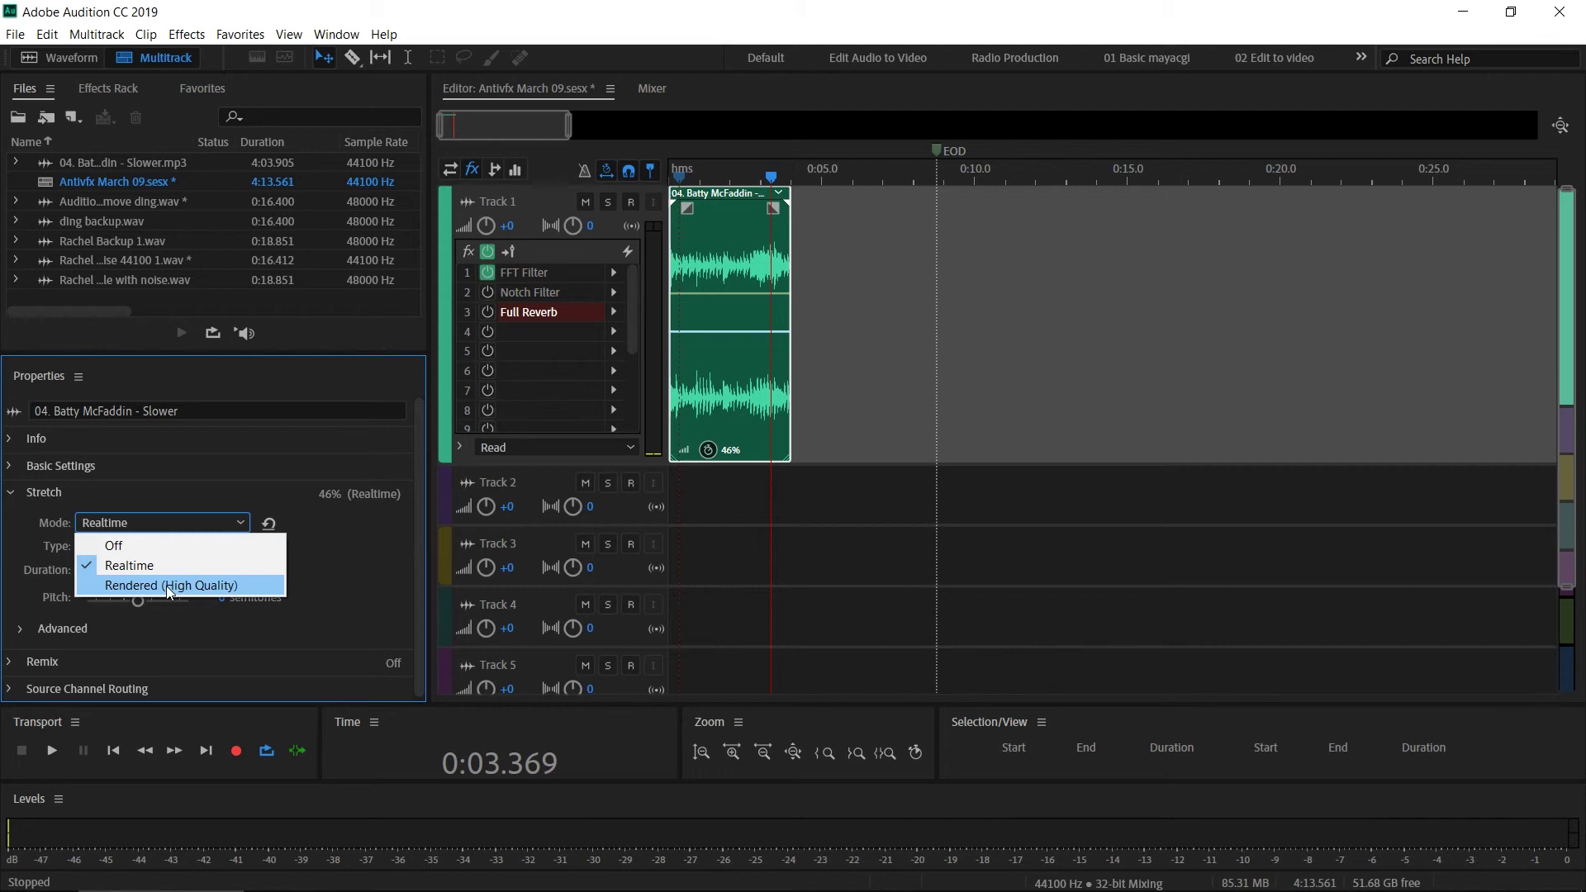
click(12, 538)
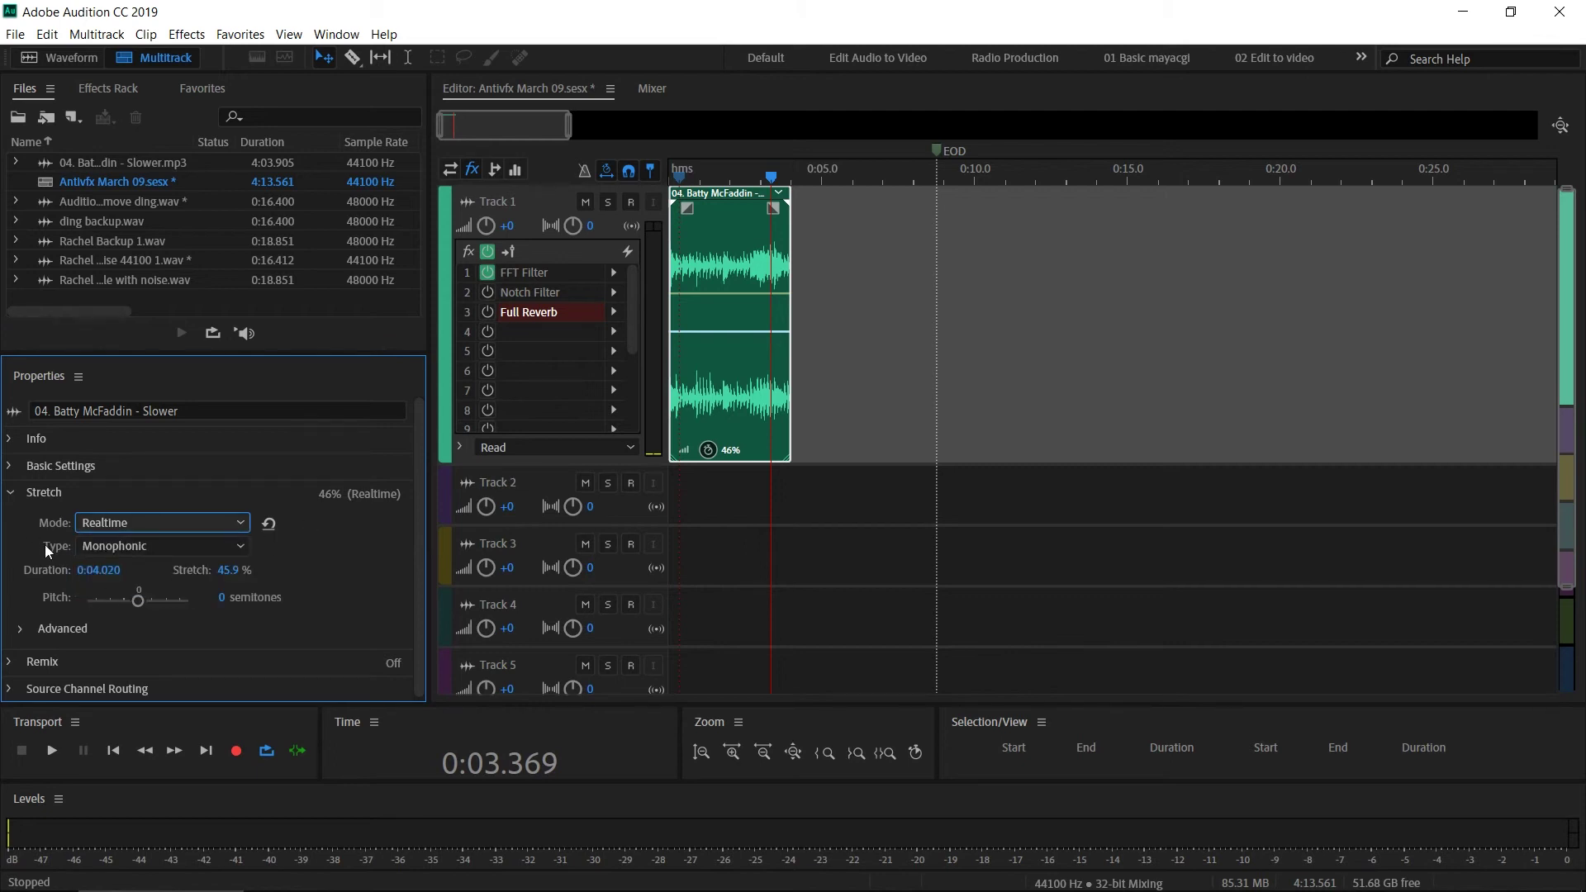
click(161, 543)
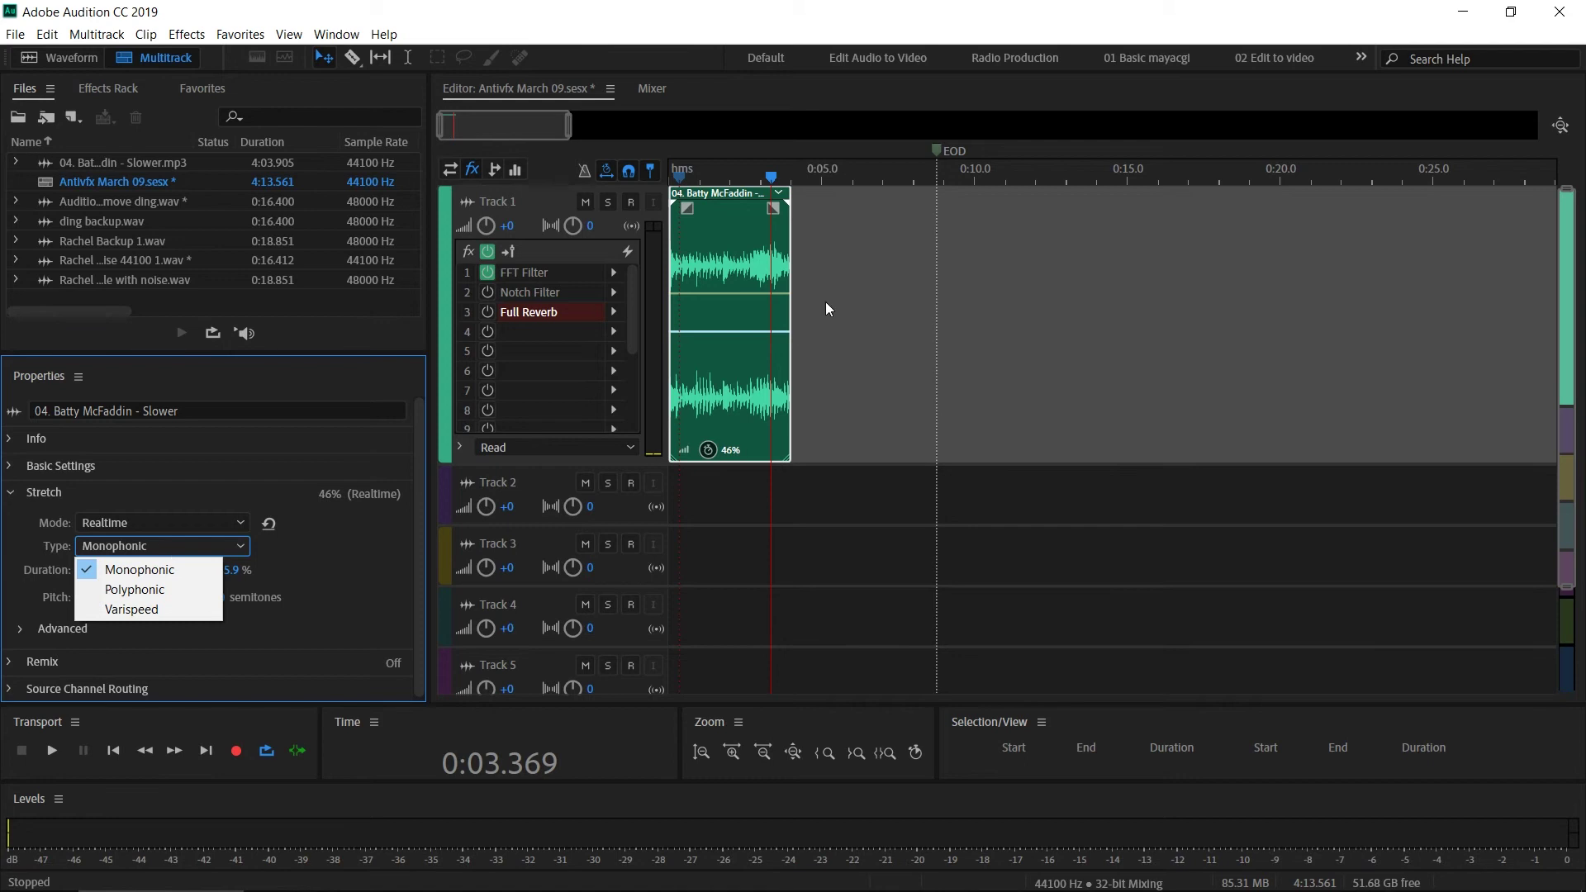
Step: Switch the clip's stretch type from Monophonic to Polyphonic, comparing playback before and after
click(732, 176)
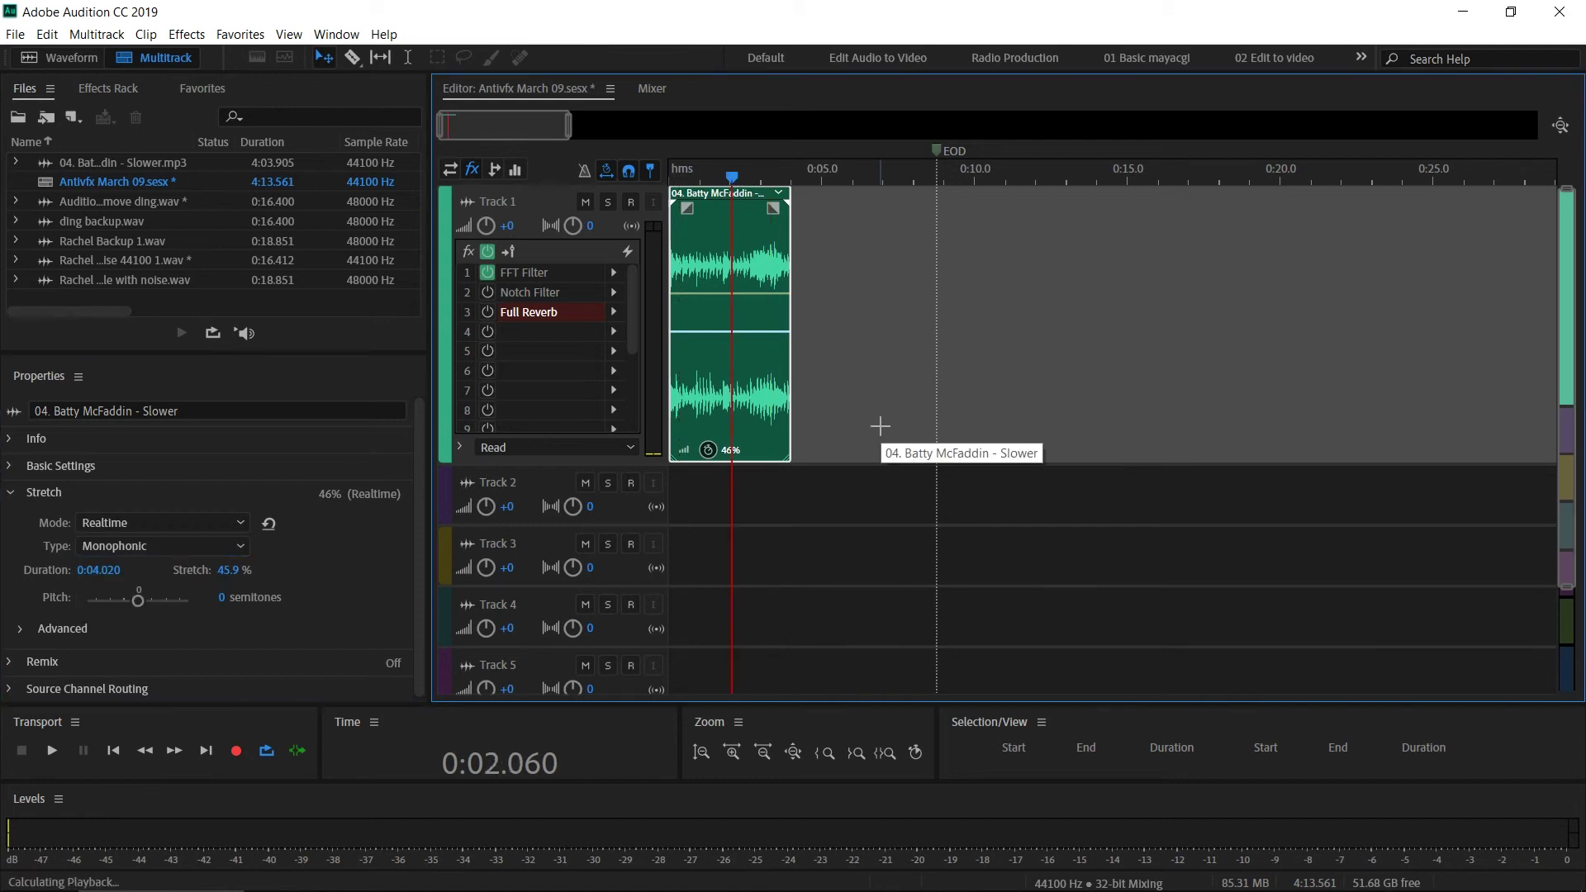
key(space)
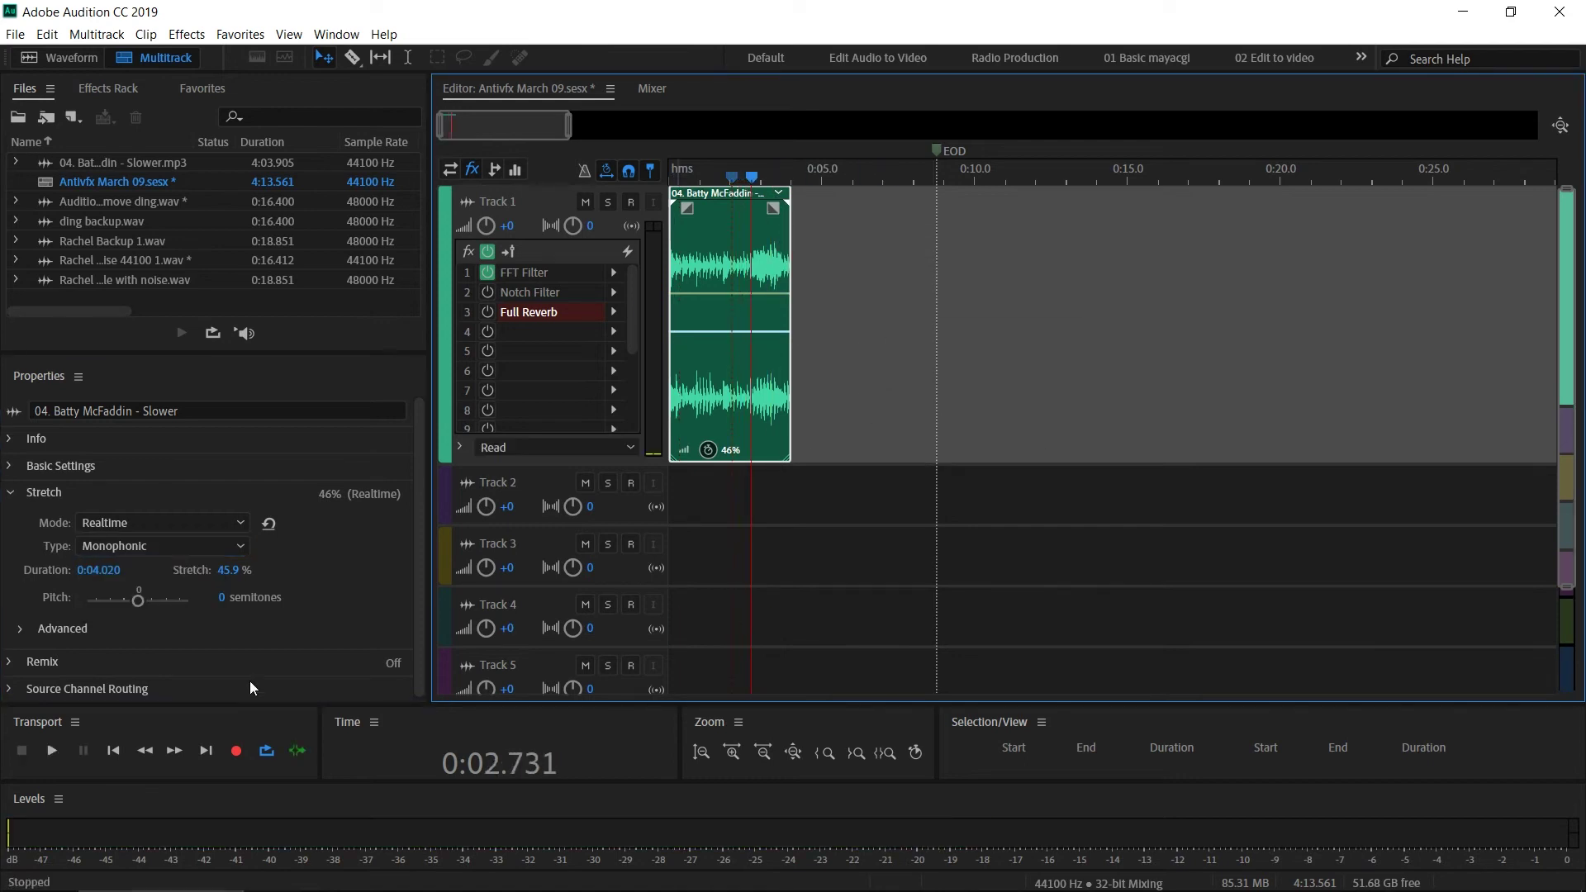
click(143, 552)
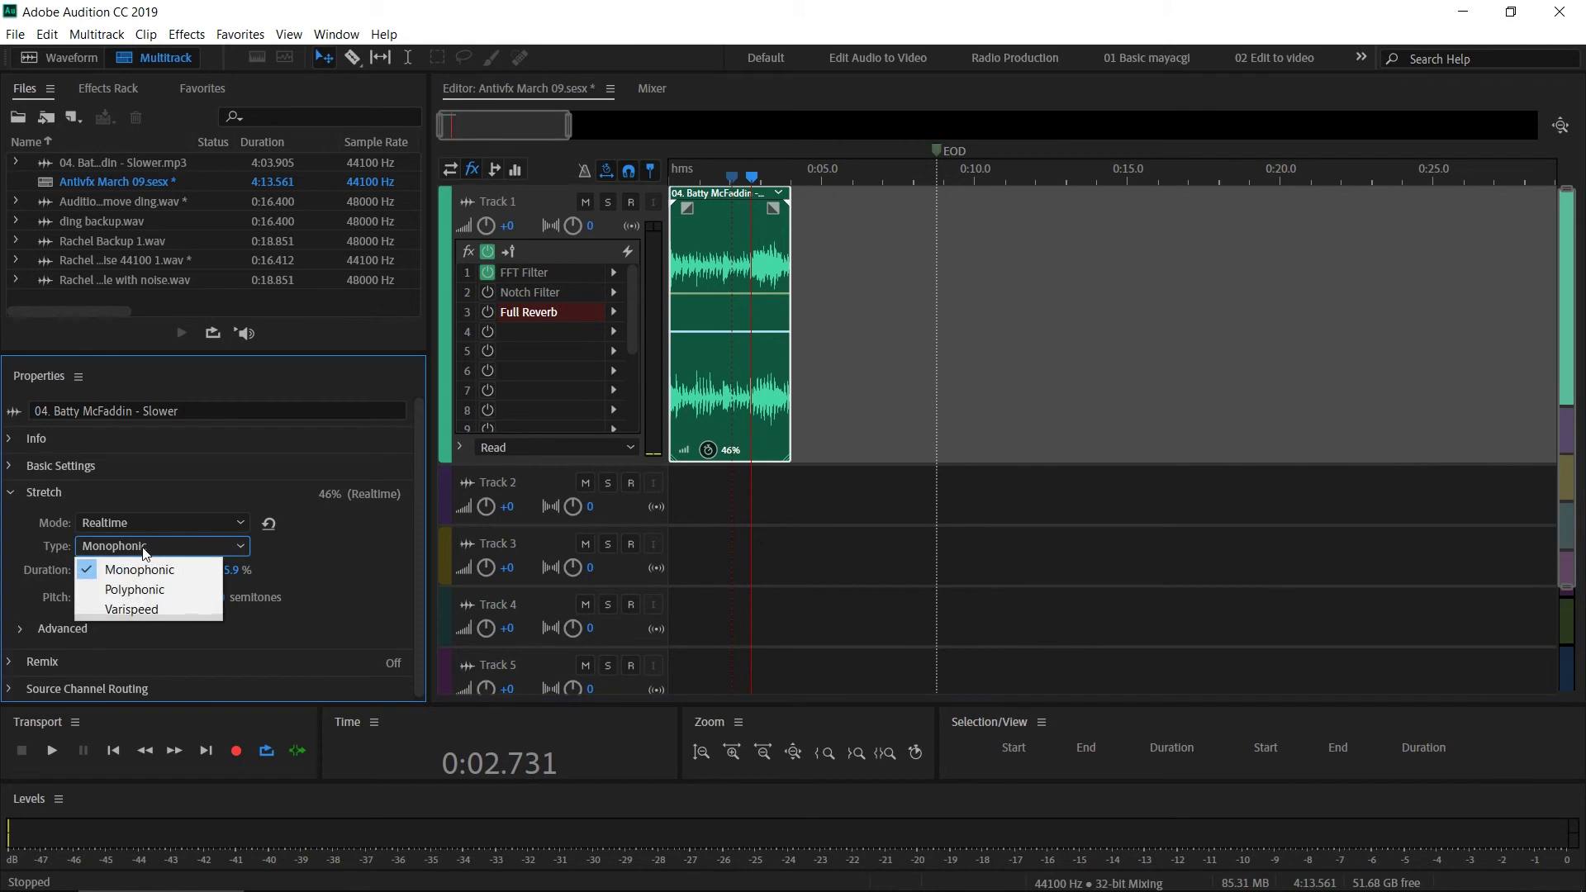
click(133, 589)
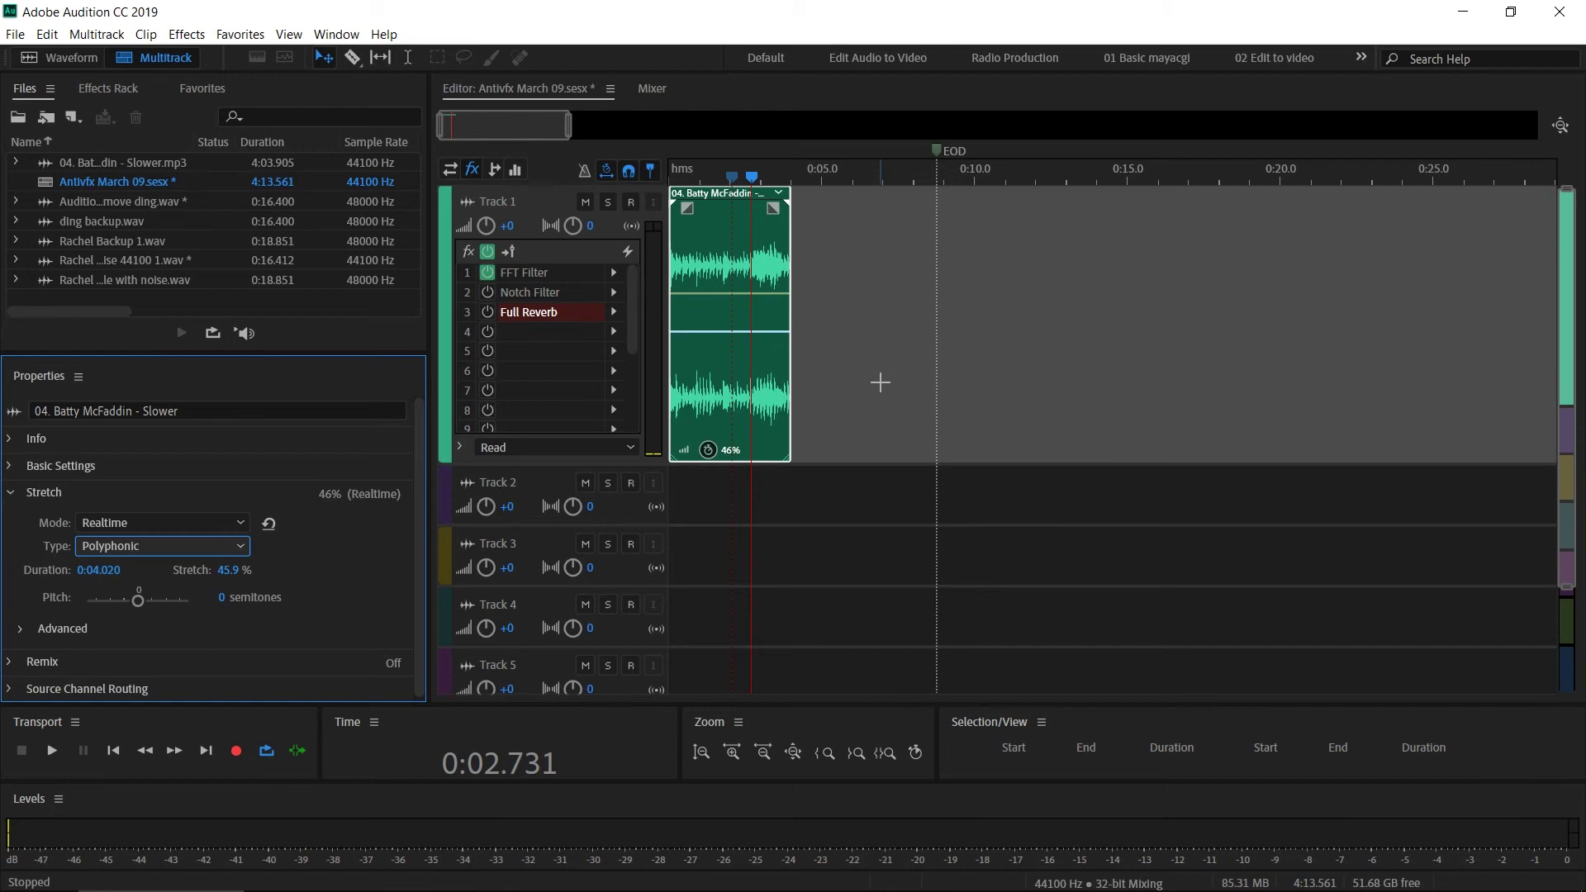
key(space)
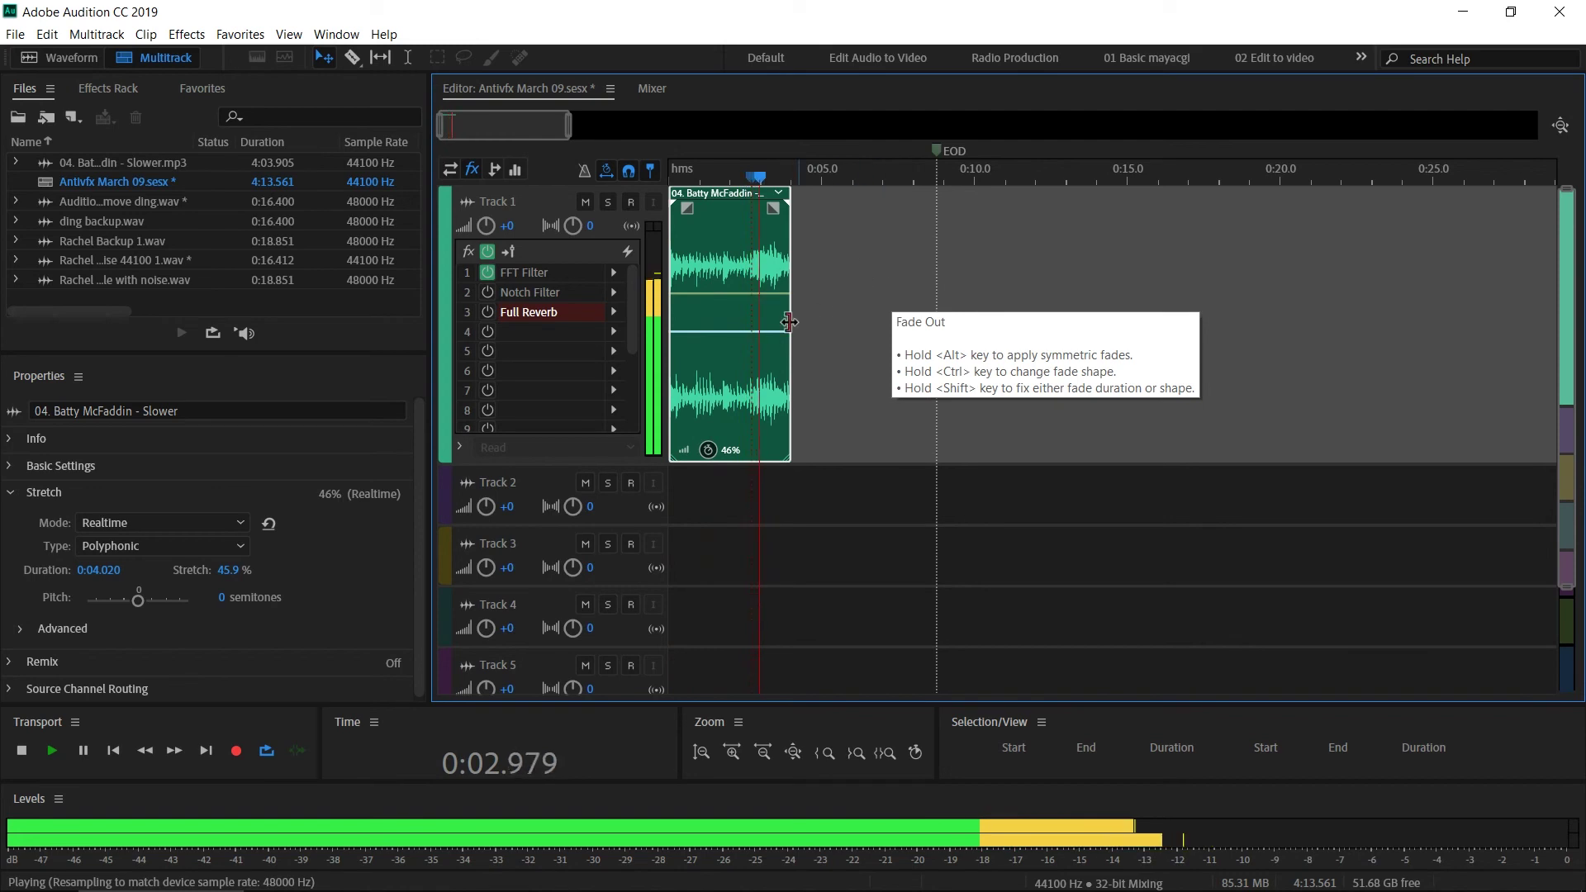
key(space)
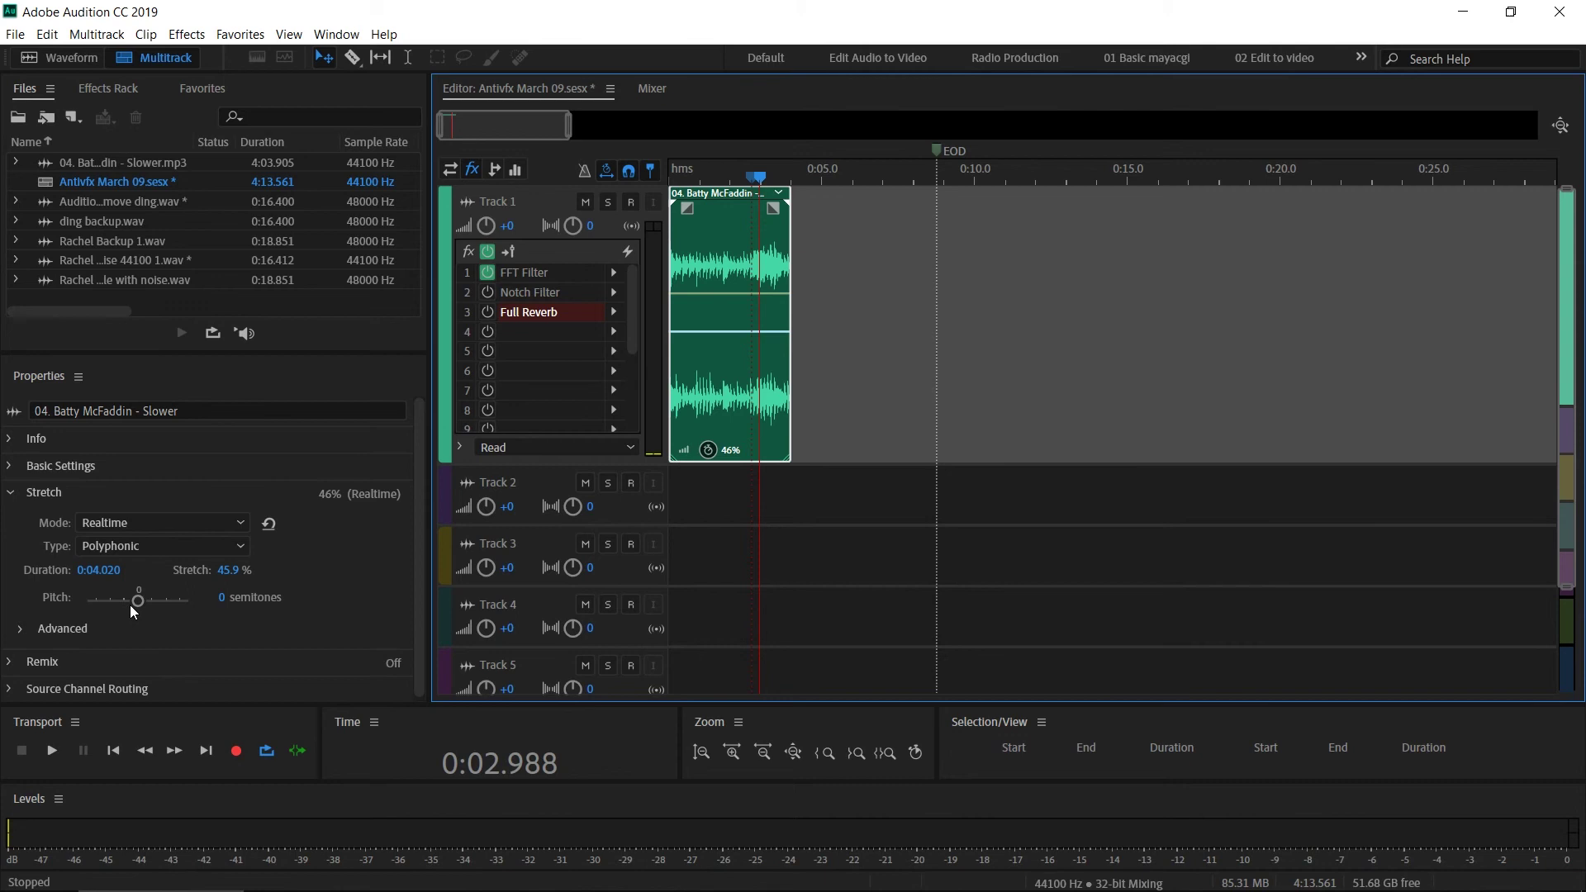
Step: Lower the clip's pitch with the Stretch Pitch slider, preview it, then readjust the pitch
drag(138, 601, 130, 608)
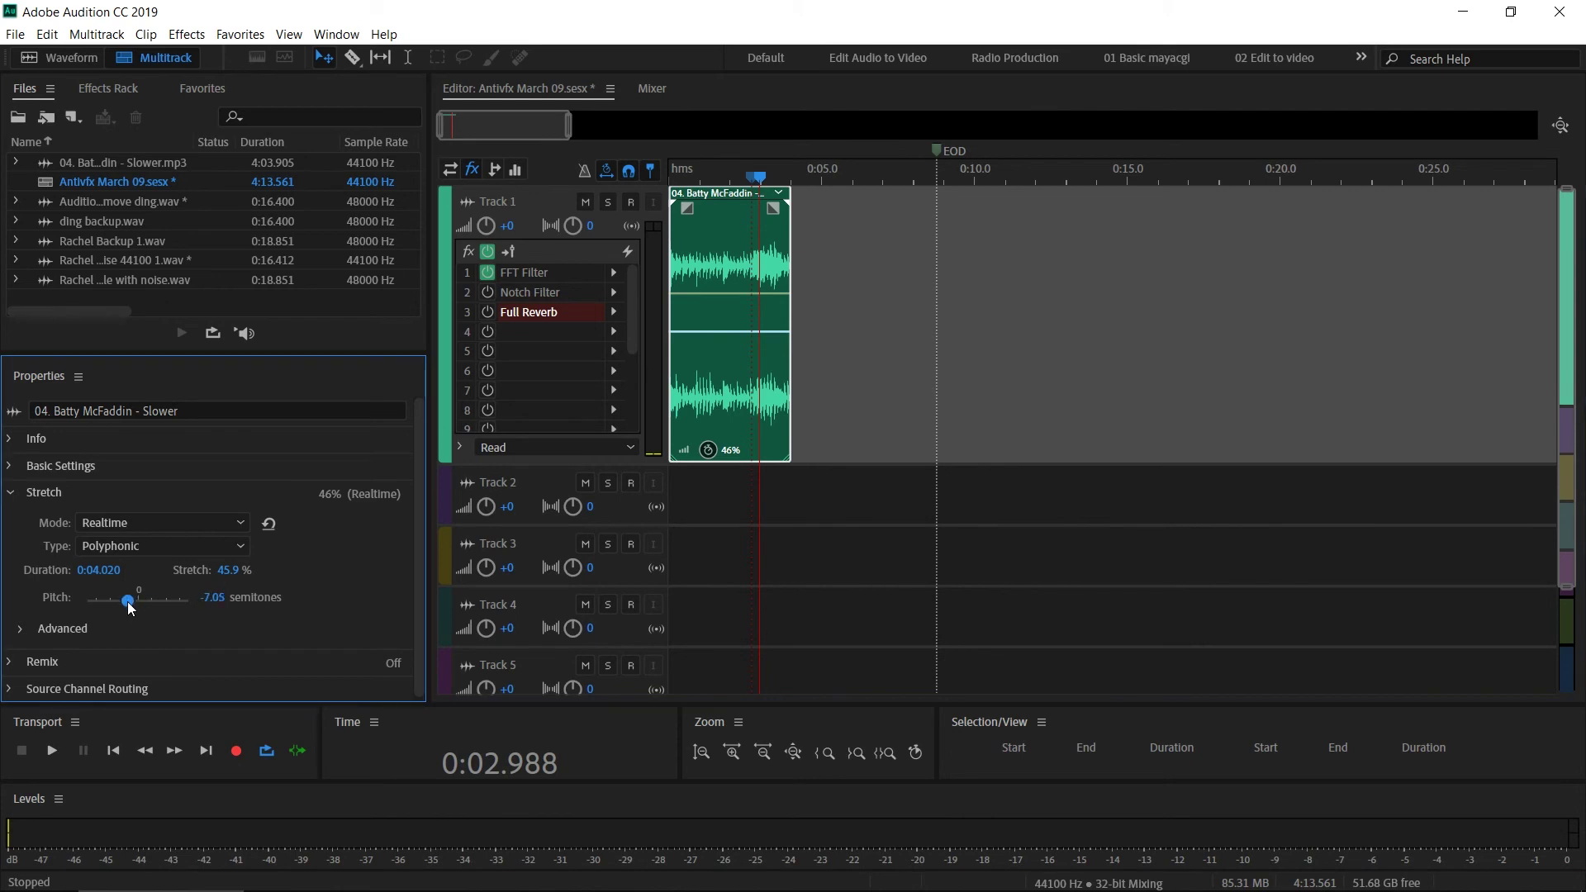
click(704, 170)
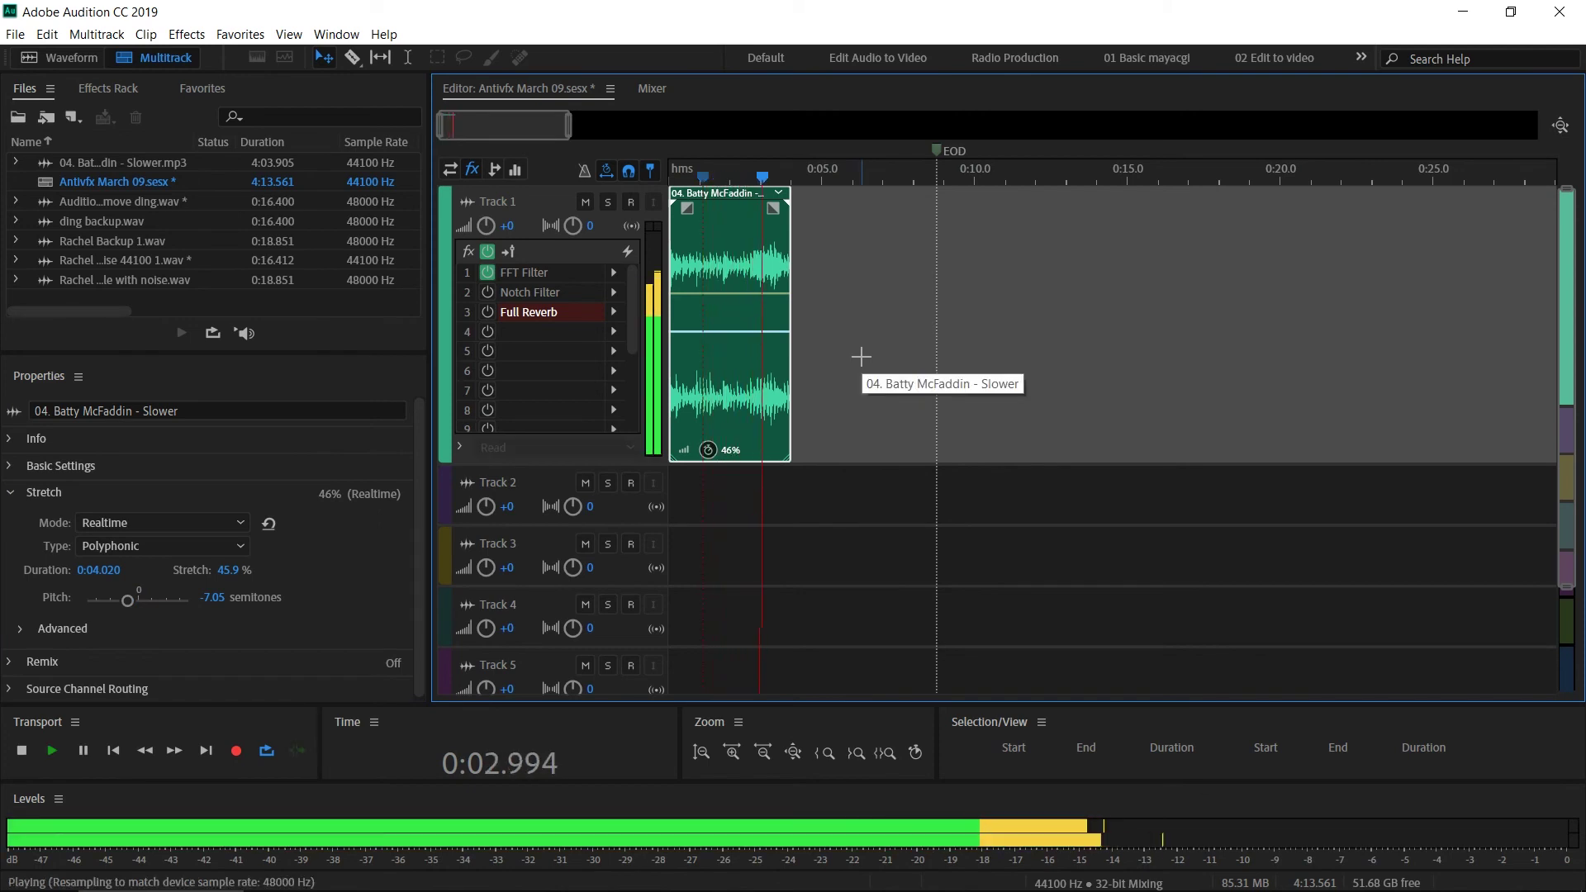
key(space)
drag(127, 600, 138, 605)
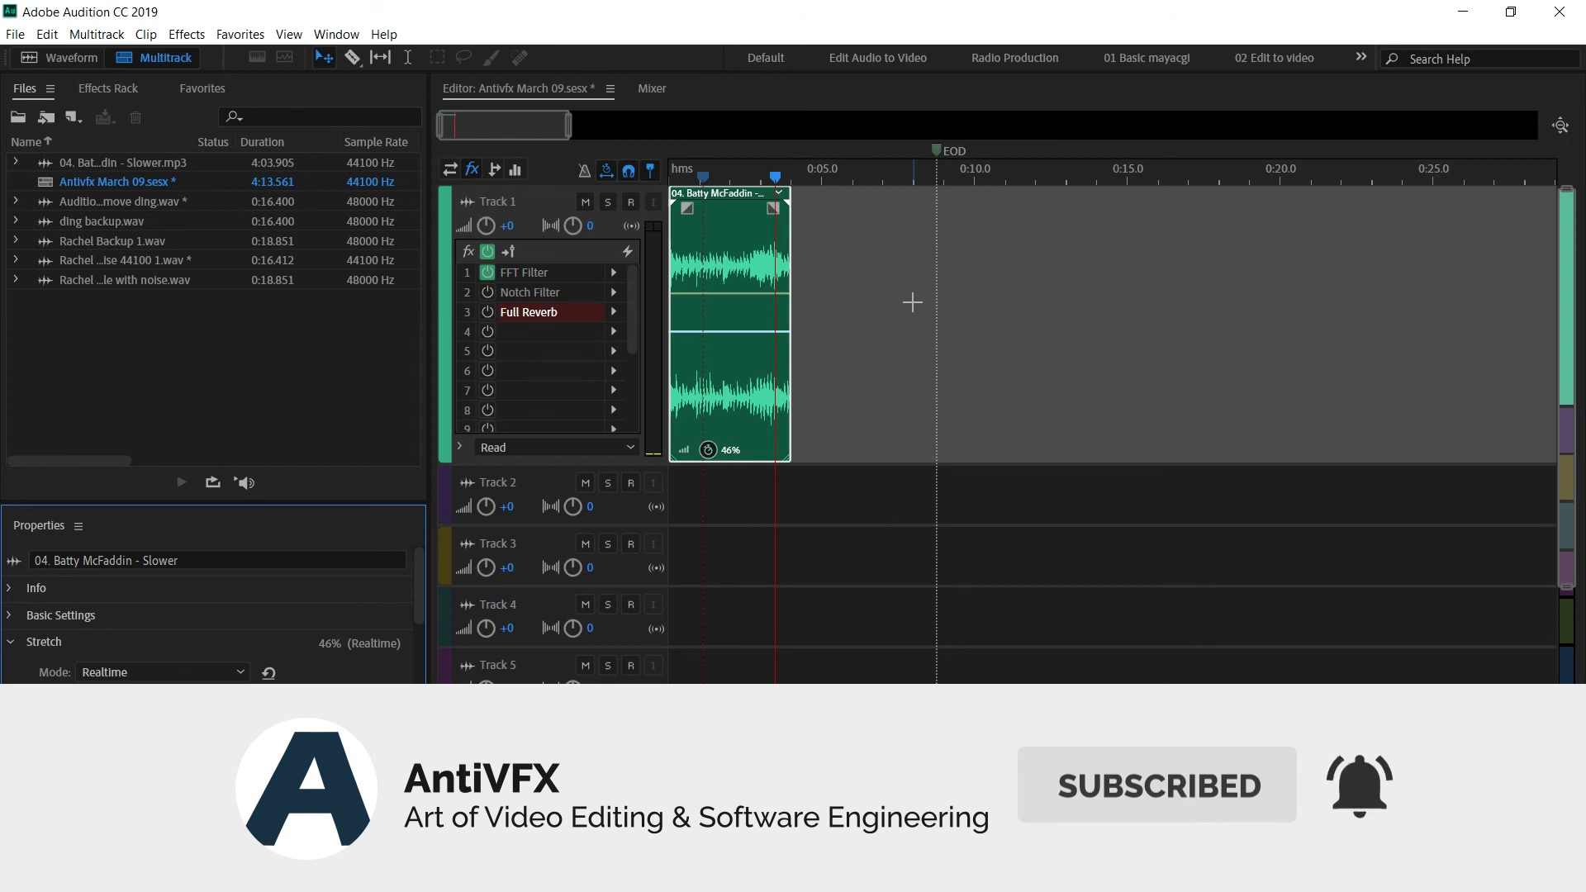
click(141, 365)
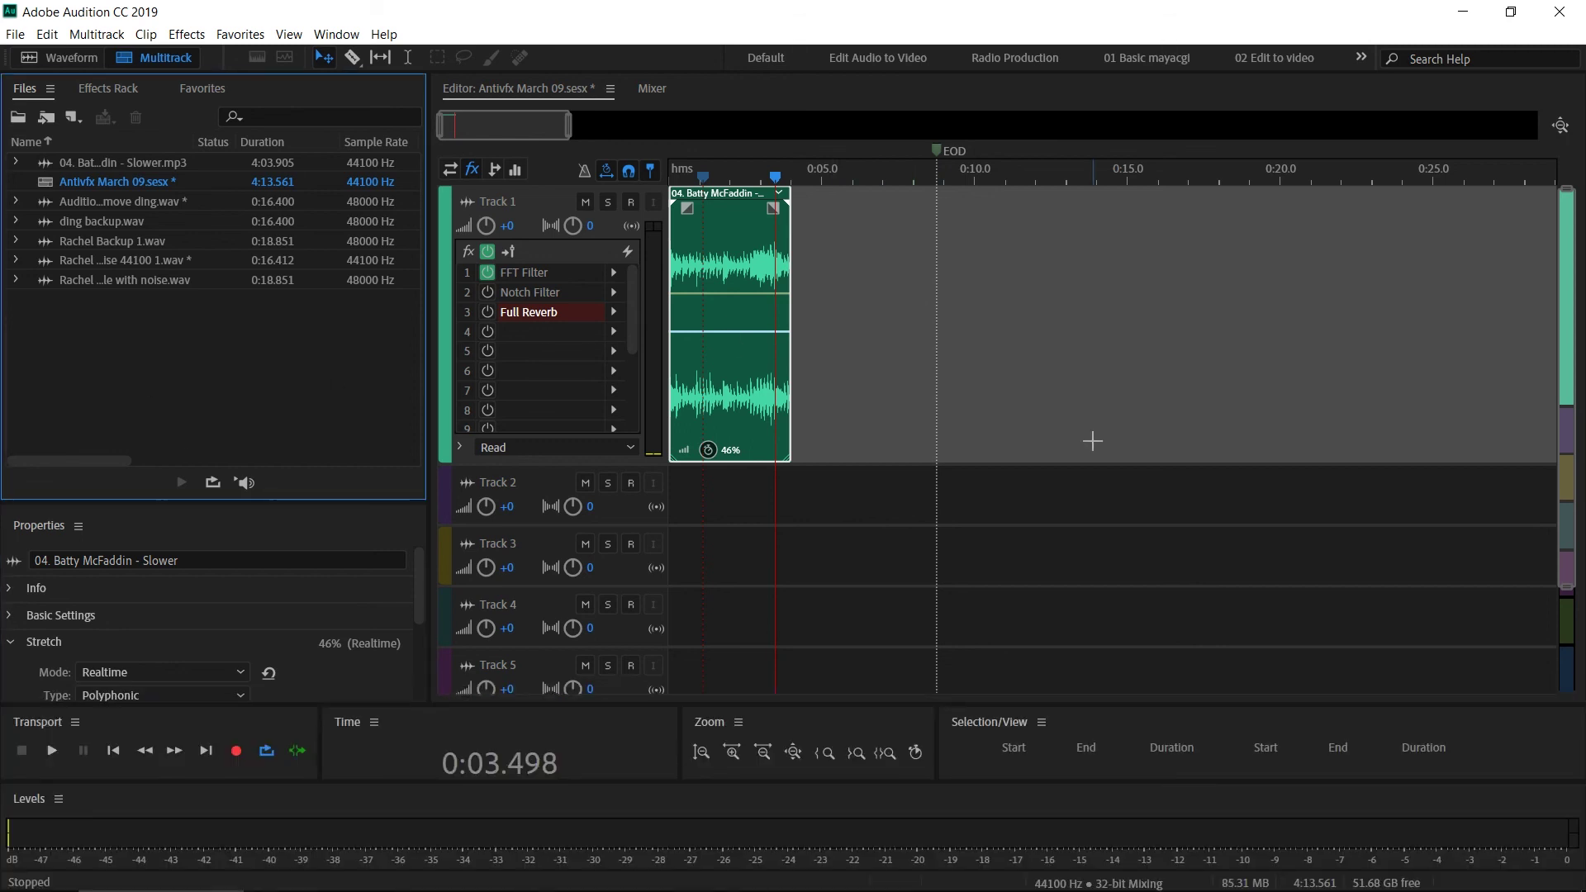